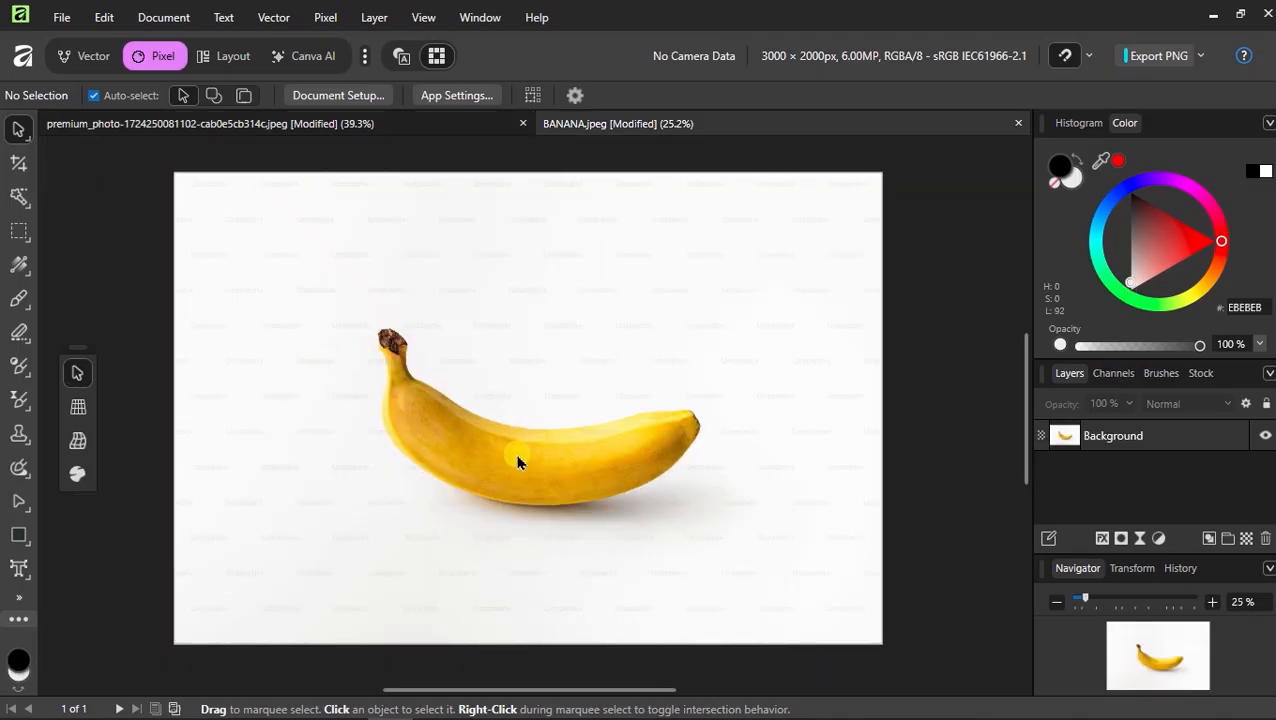
Select the background layer and flood-select the white background around the banana
click(490, 445)
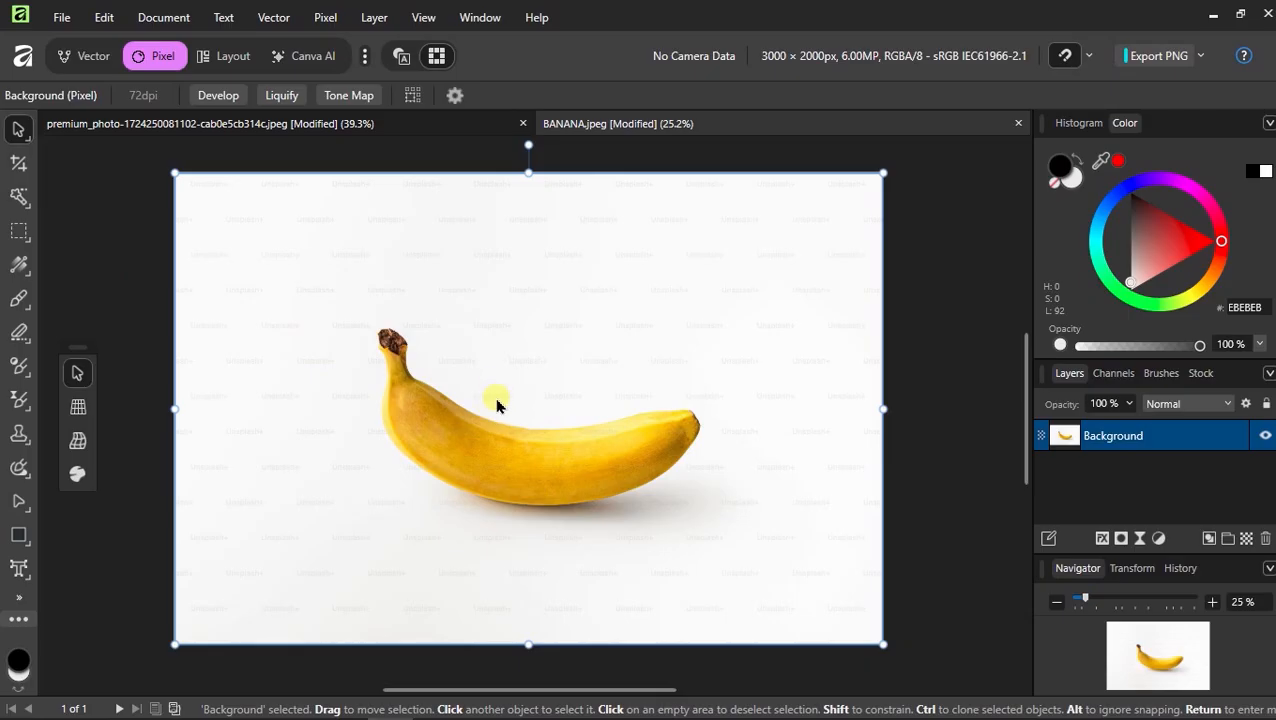
click(18, 197)
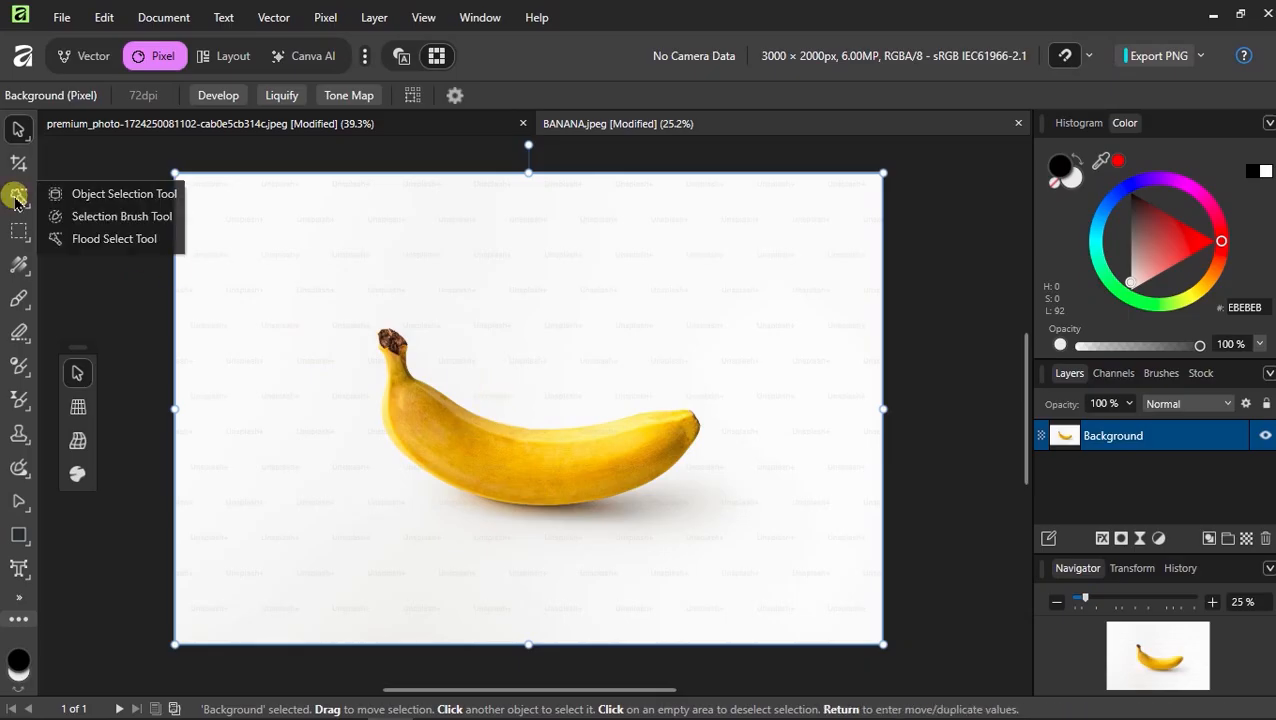
click(102, 240)
click(295, 373)
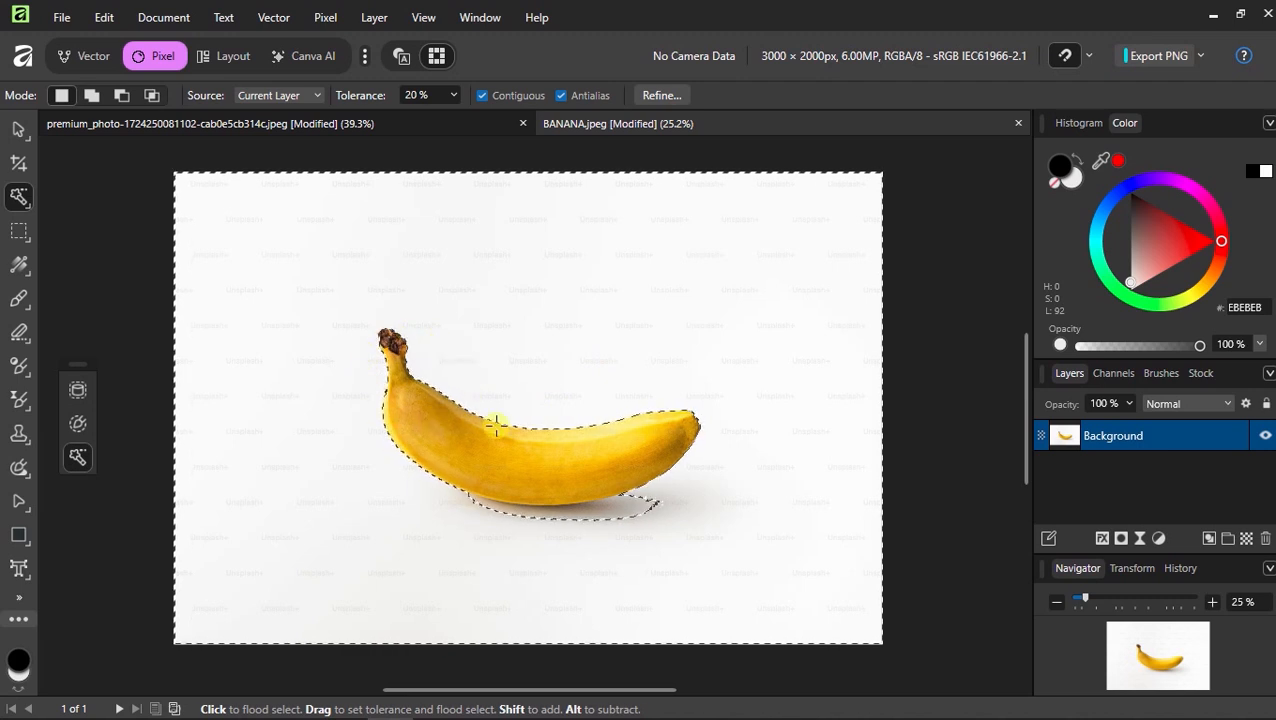
Add the banana's shadow to the selection with the Selection Brush
click(21, 199)
click(80, 216)
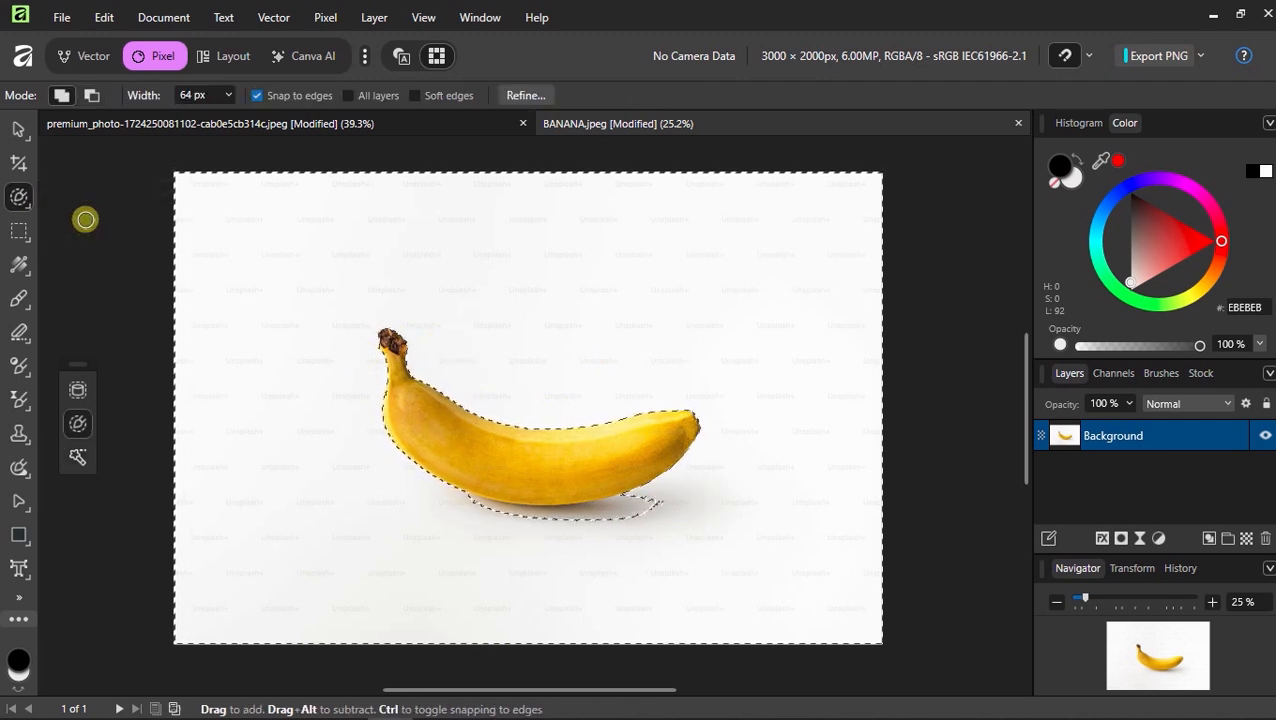
ctrl+scroll(600, 515, up, 3)
mouse_move(698, 496)
mouse_down()
mouse_move(526, 527)
mouse_move(492, 508)
mouse_up()
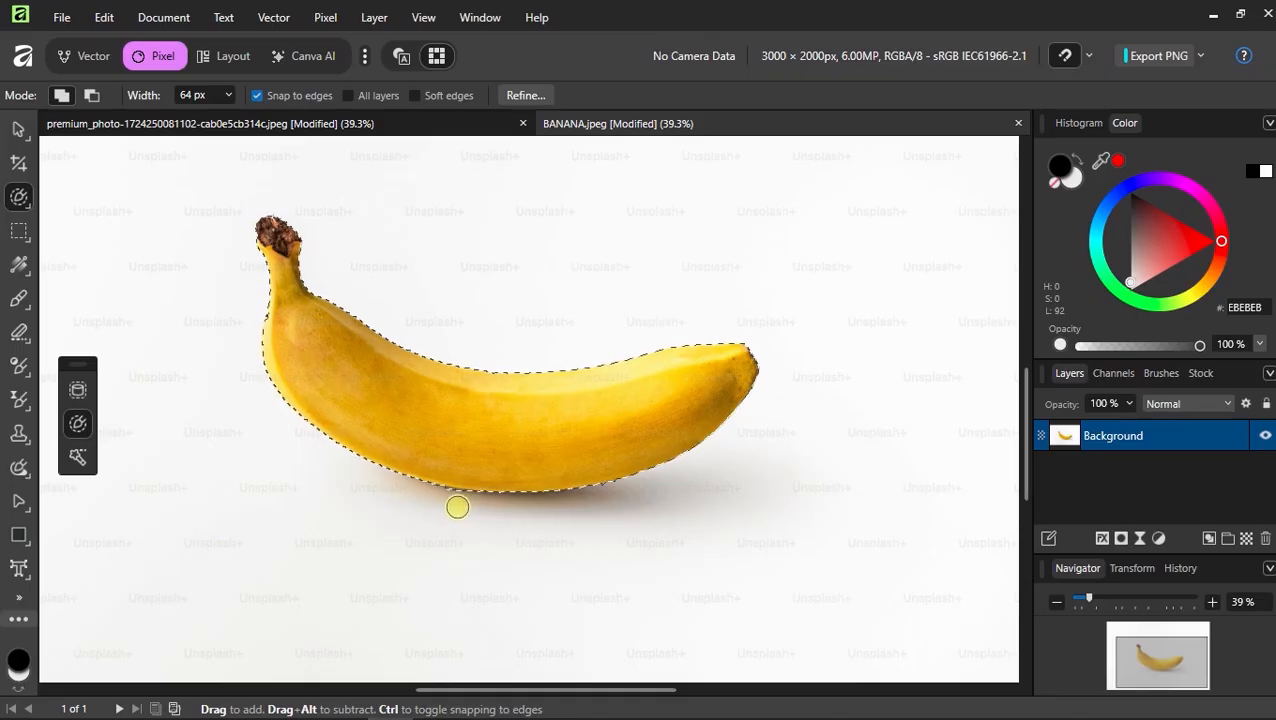
ctrl+scroll(595, 500, down, 2)
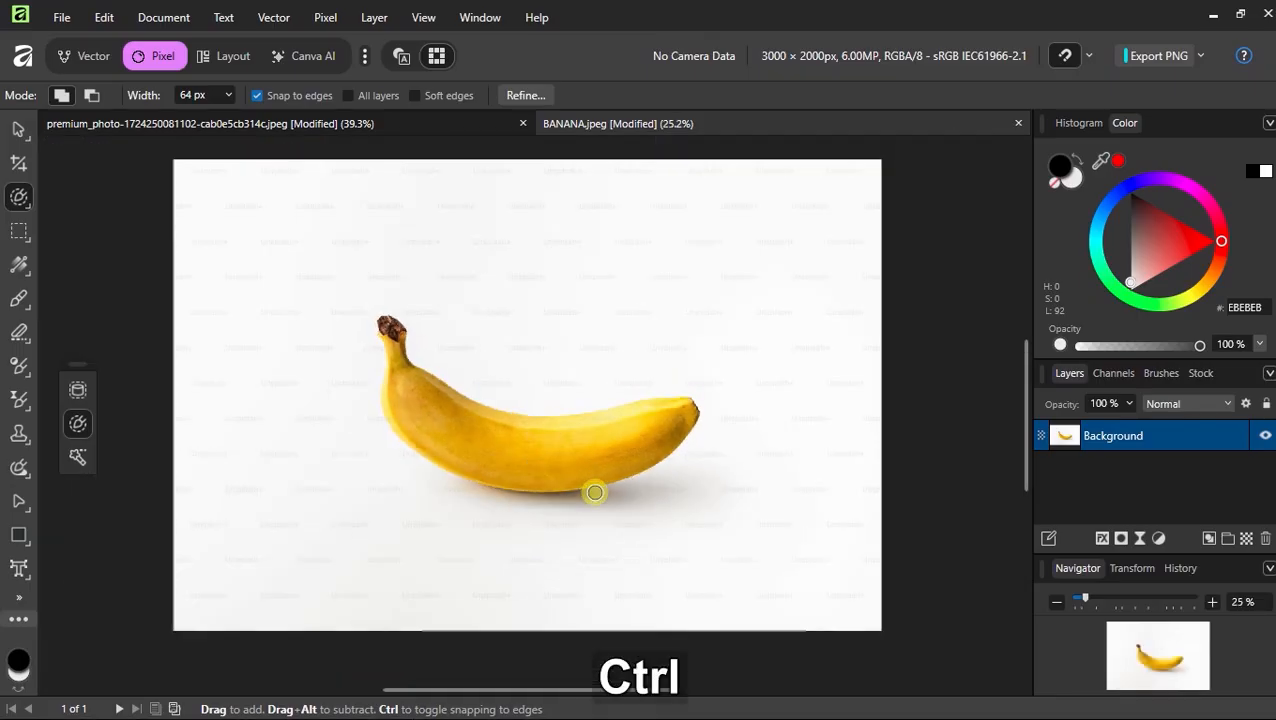
Refine the selection with default settings, apply it, and delete the selected background
click(525, 95)
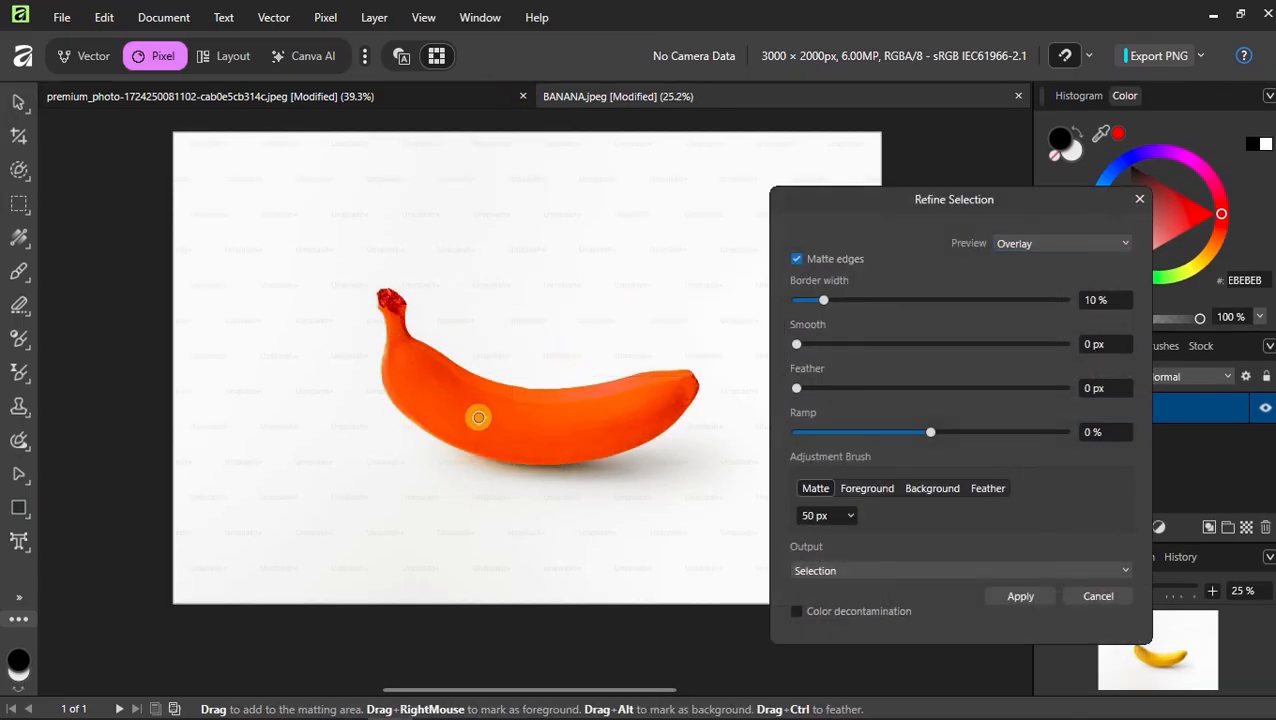
click(1020, 597)
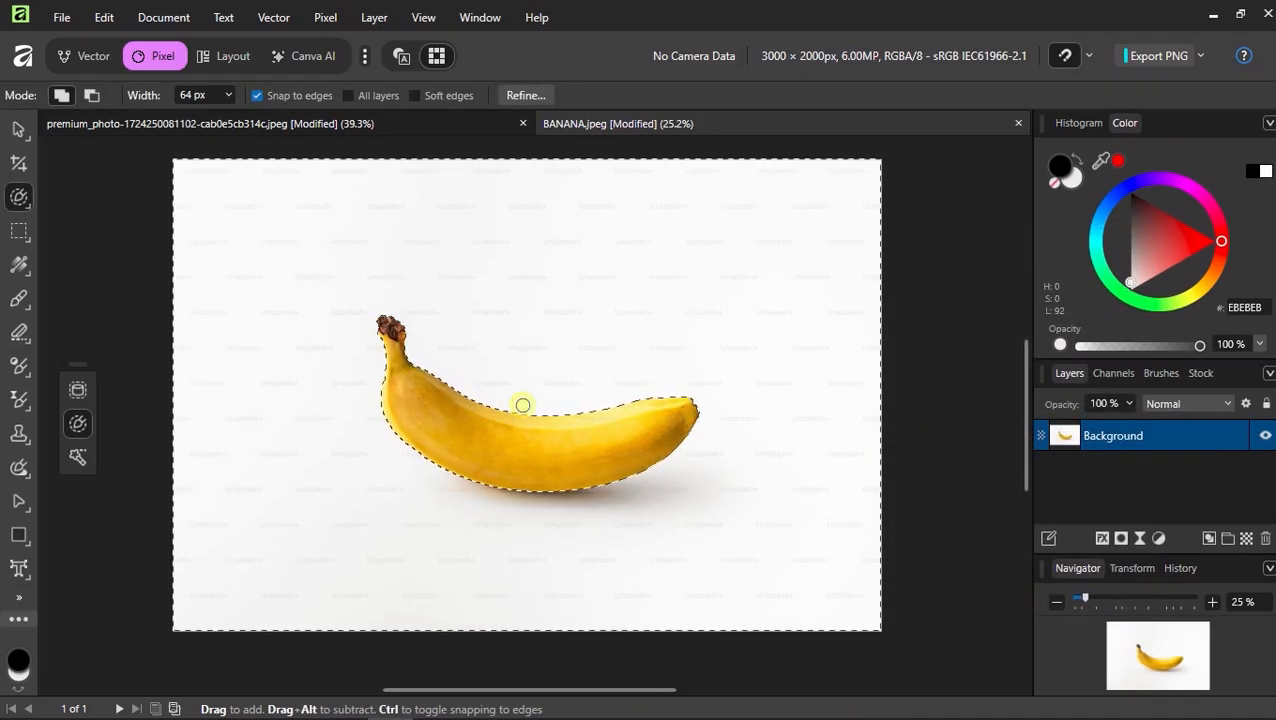
key(Delete)
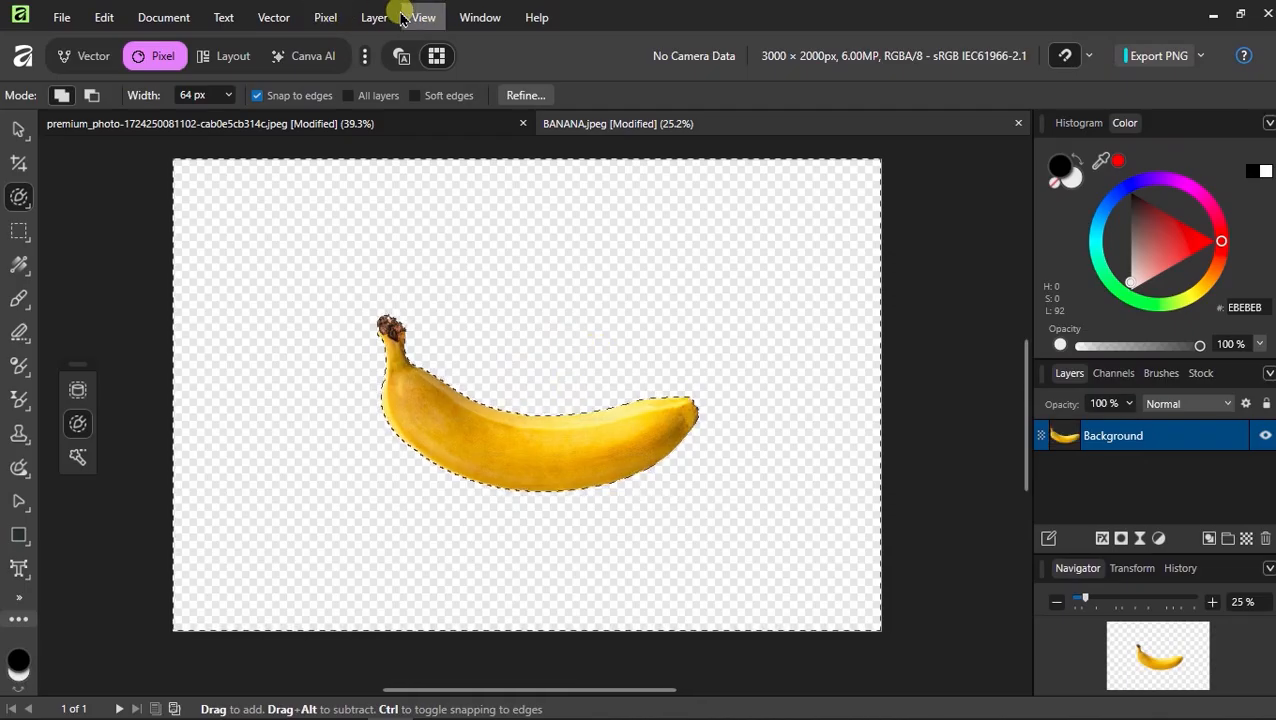
Deselect the pixel selection
click(330, 17)
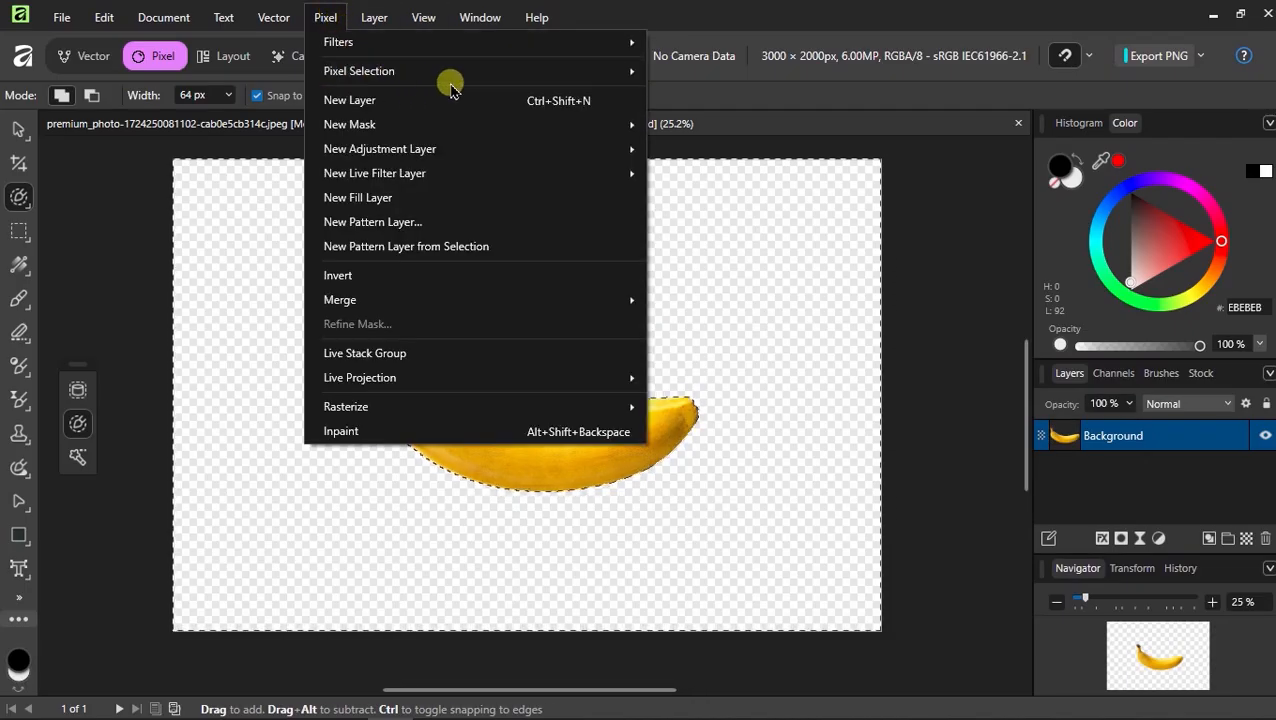
mouse_move(550, 74)
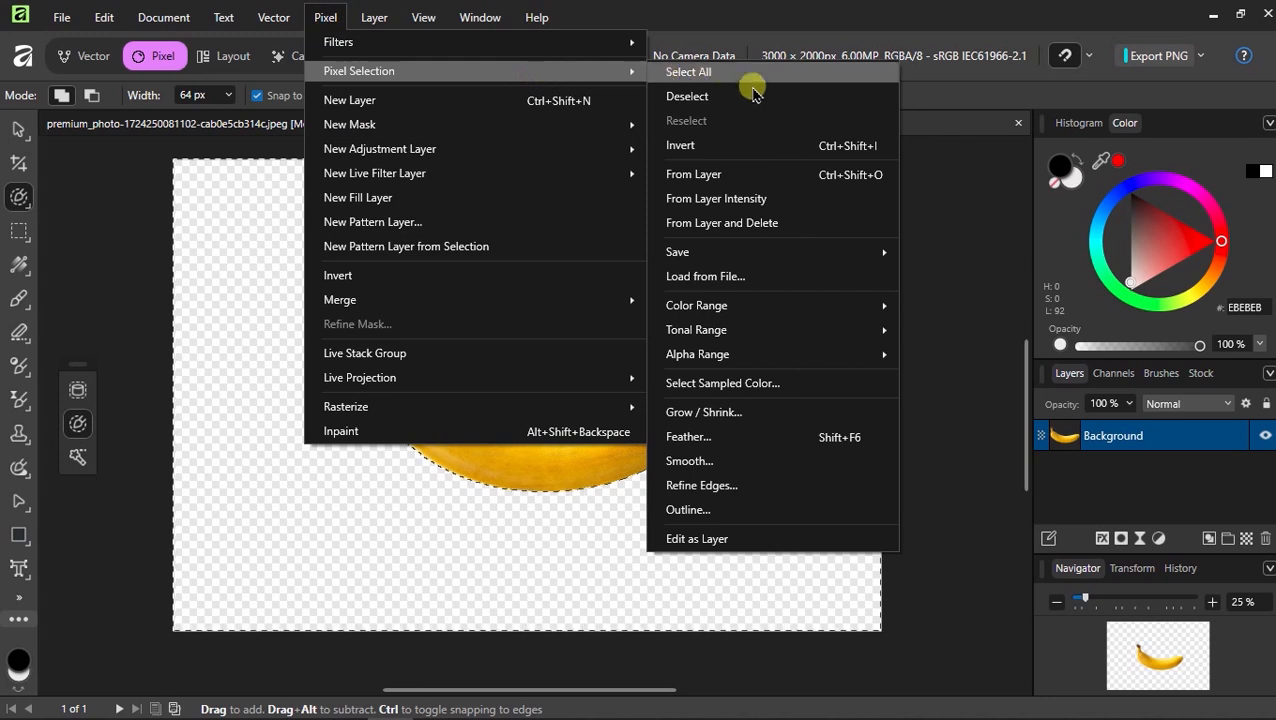
click(703, 93)
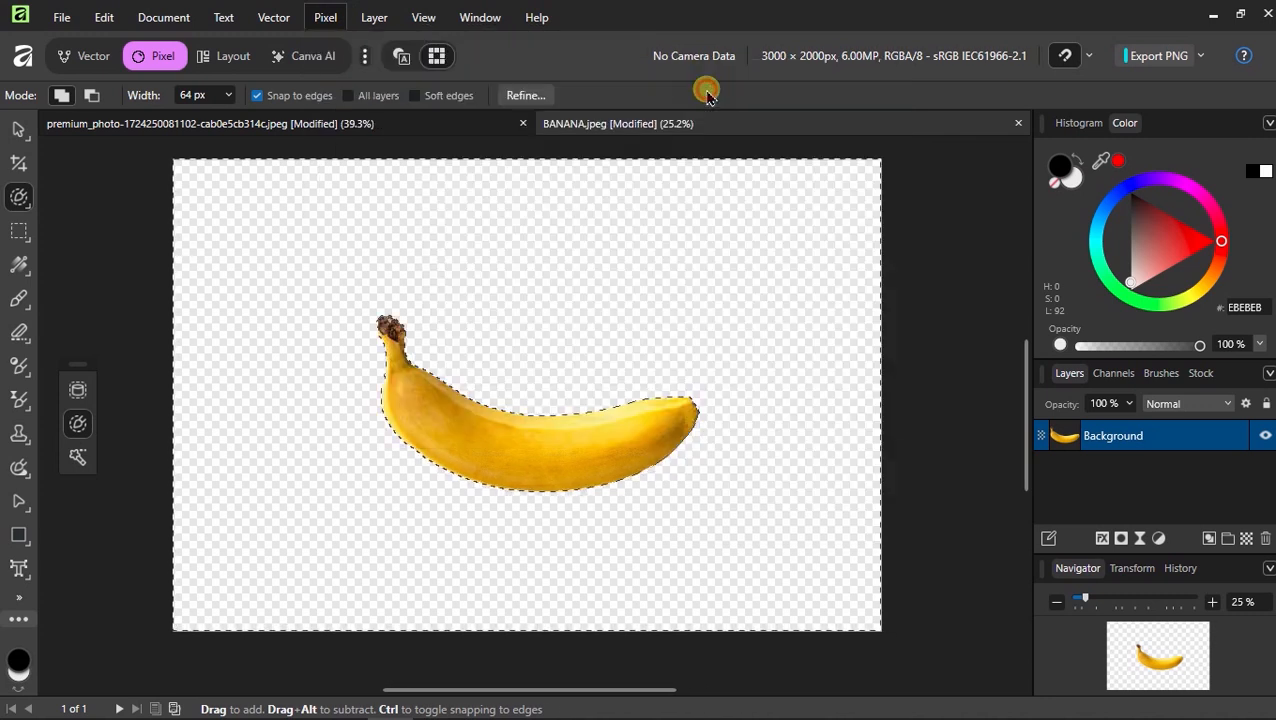
Add a new fill layer to the document
key(v)
click(324, 14)
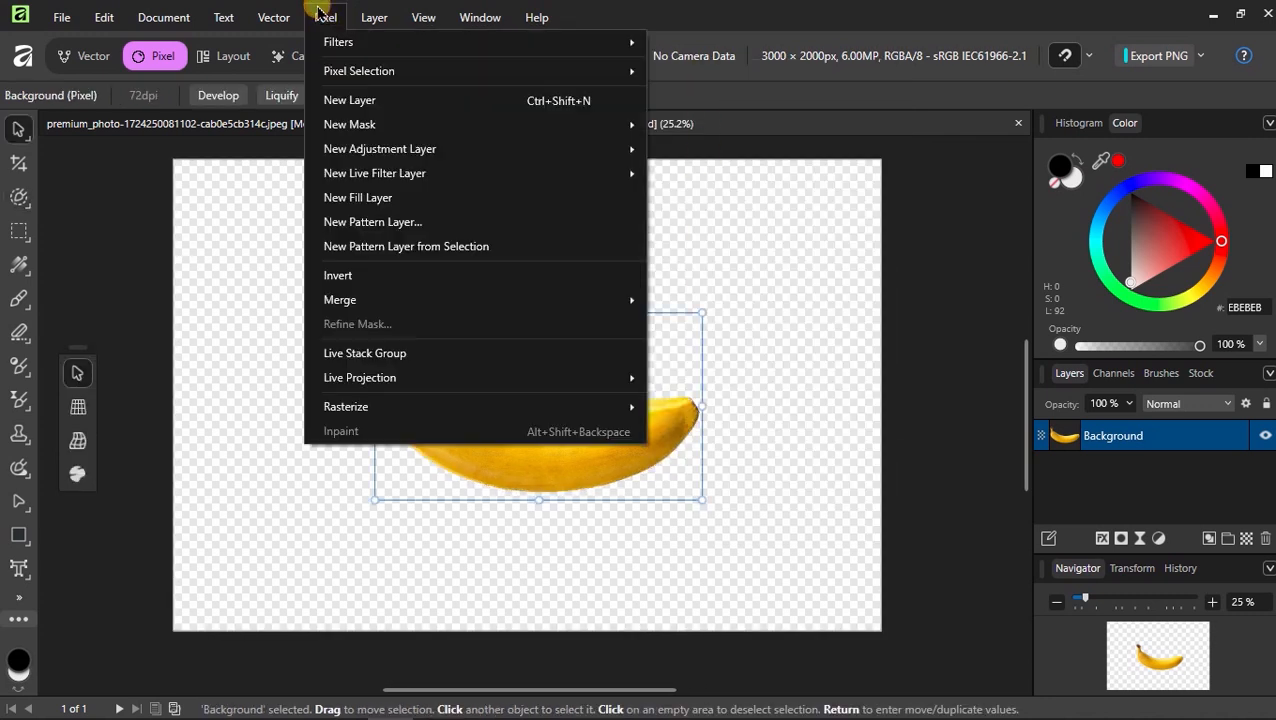
click(383, 198)
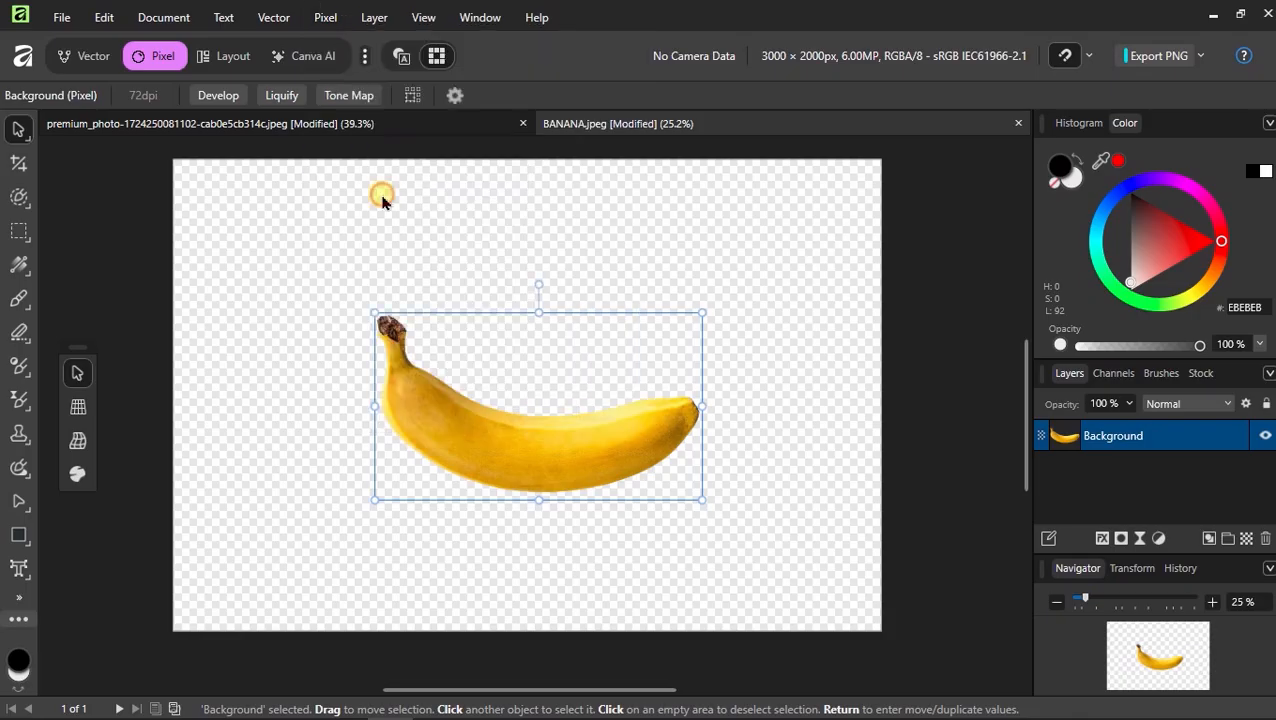
Move the fill layer below the banana layer and clear the selection
drag(1054, 438, 1054, 484)
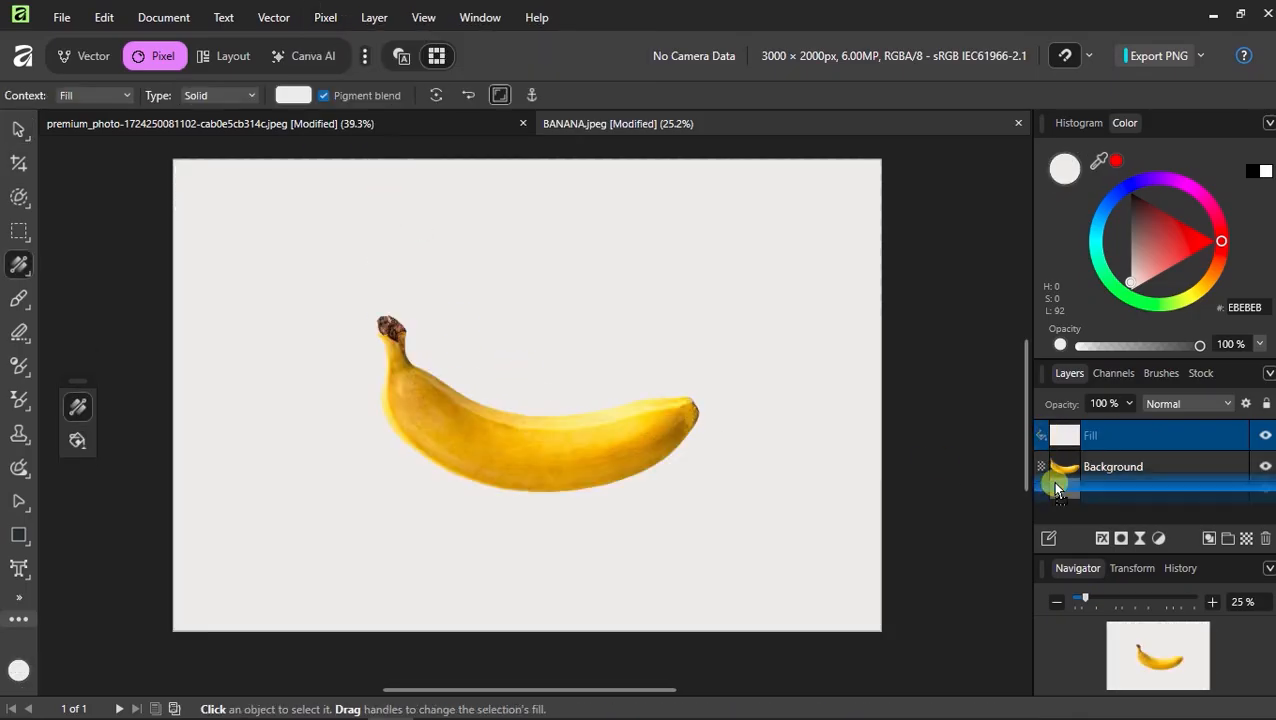
key(v)
click(145, 477)
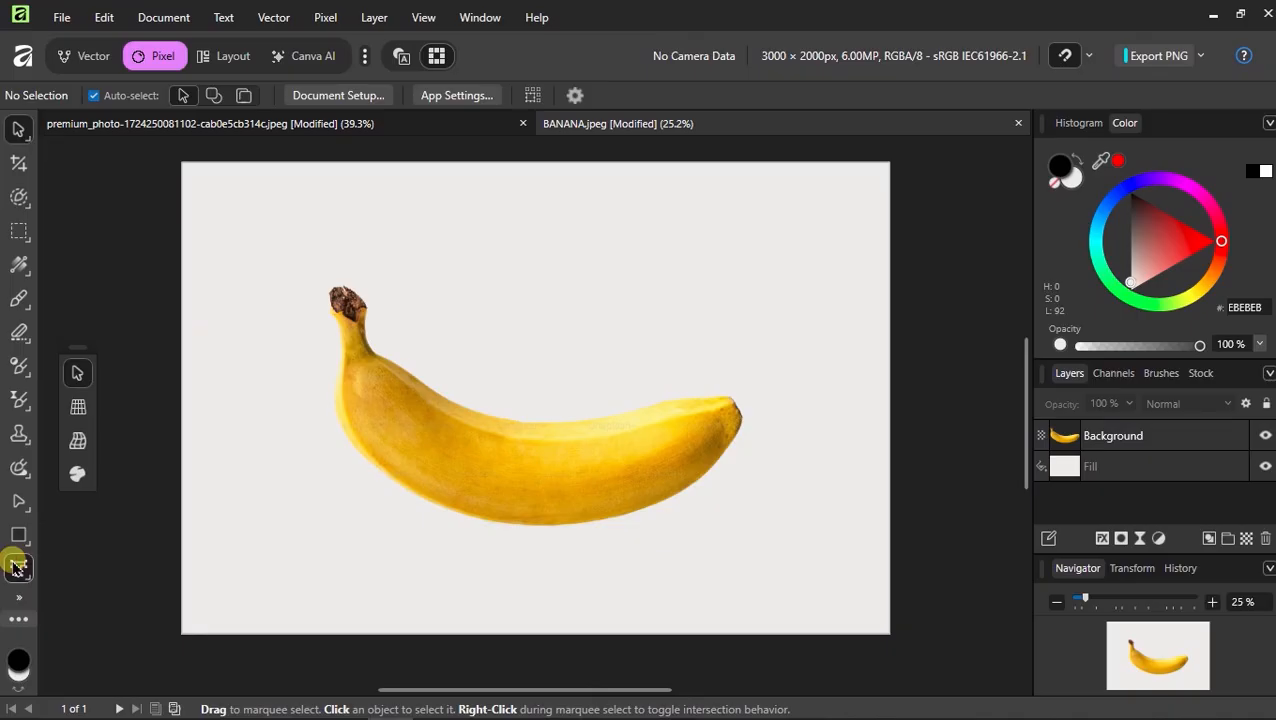
Create artistic text reading BANANA at 288 pt above the banana
click(18, 567)
click(499, 336)
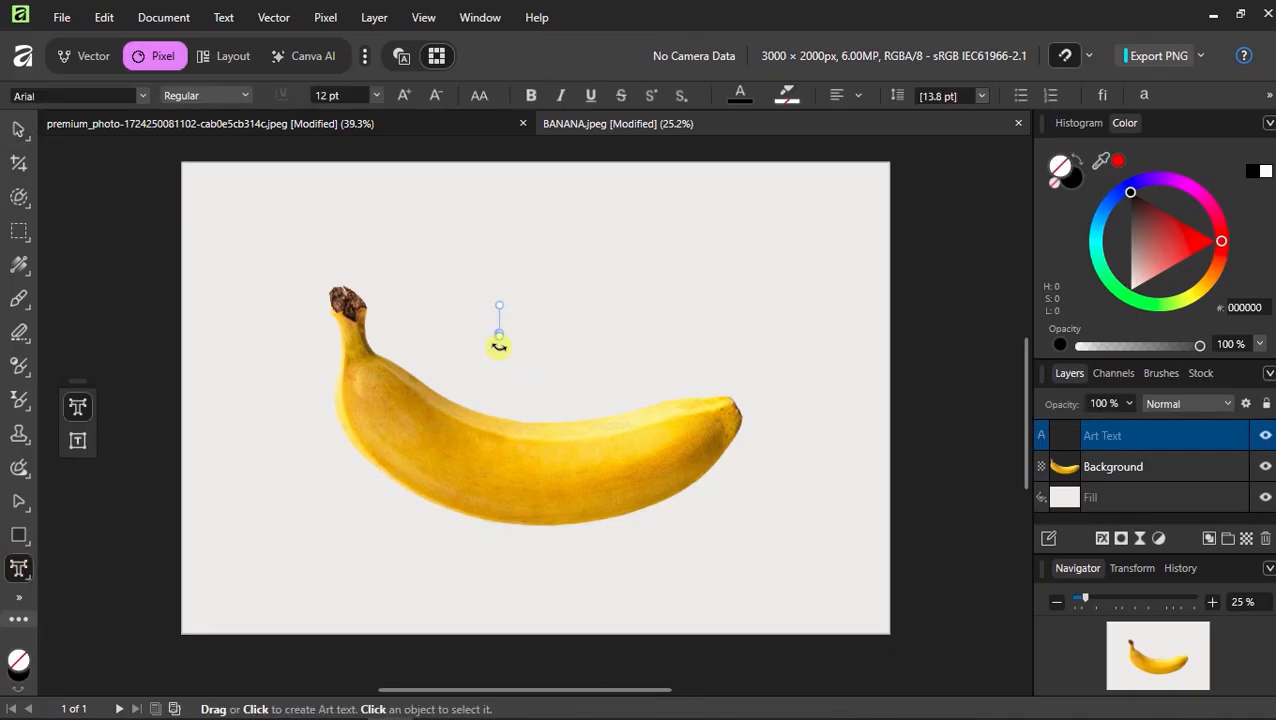
click(377, 95)
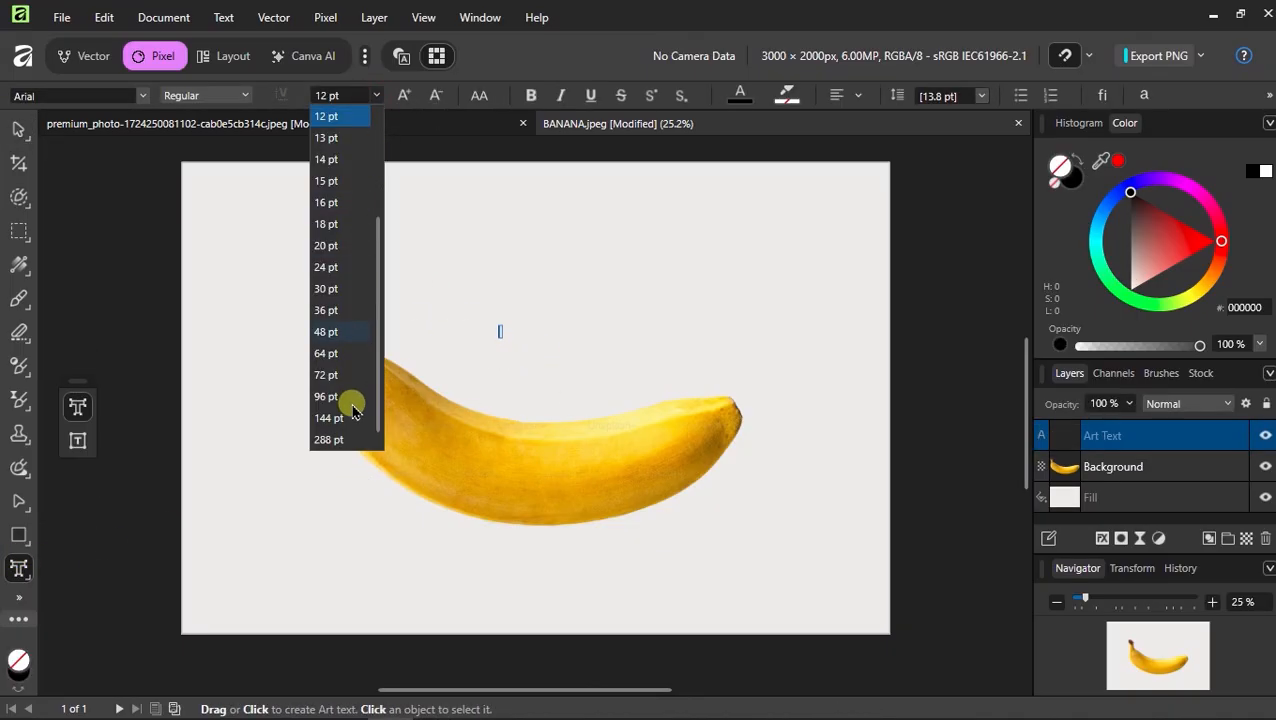
click(341, 448)
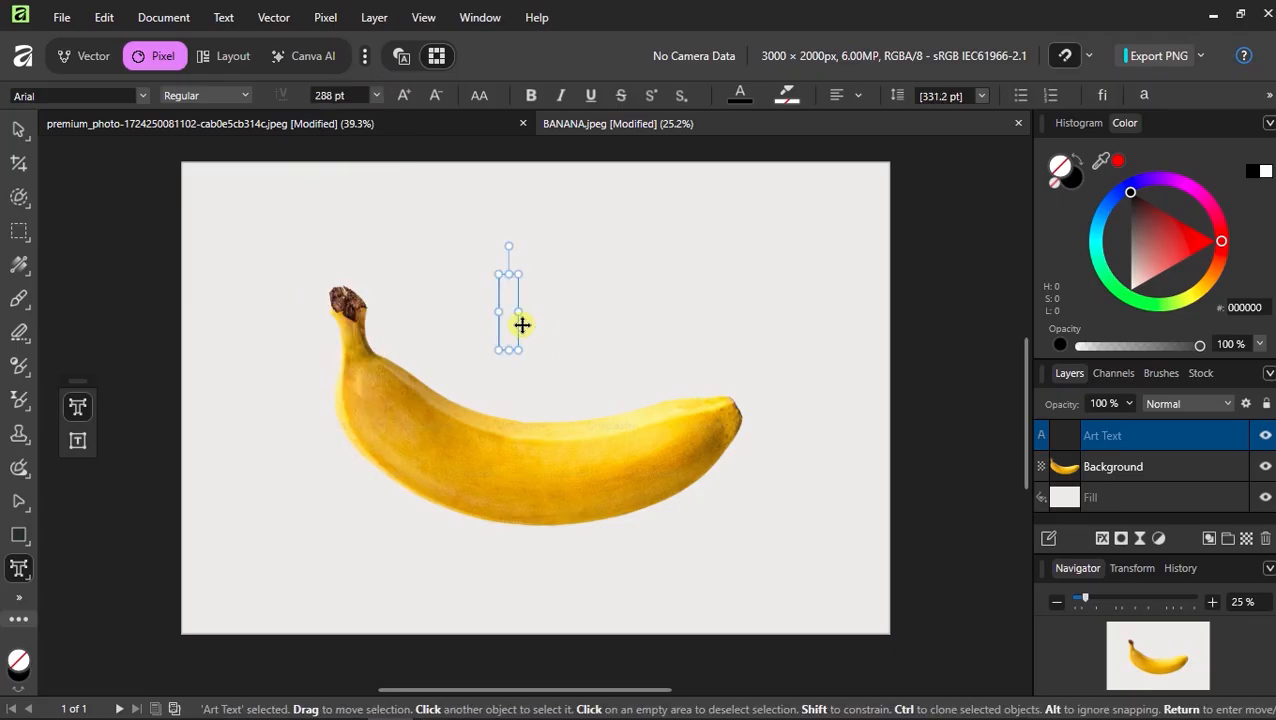
text(BANANA)
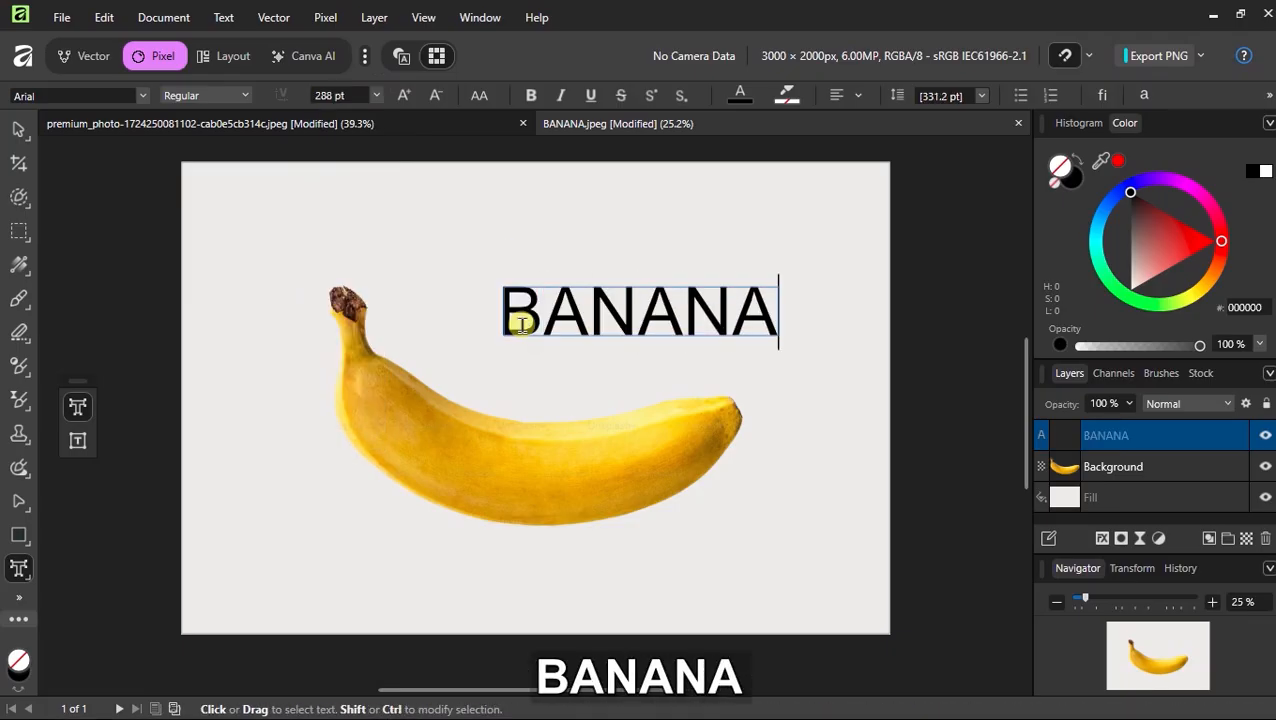
Move the BANANA text lower and change its font to Berlin Sans FB Demi
key(Escape)
click(18, 129)
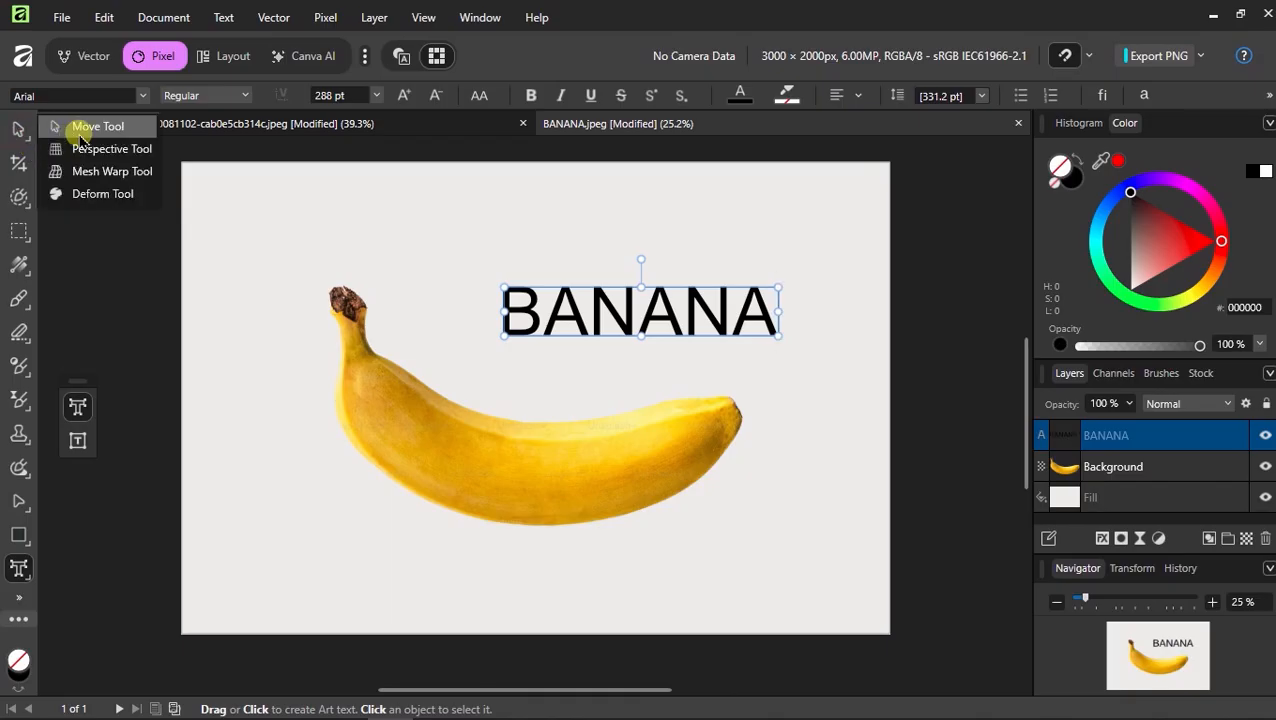
drag(670, 330, 585, 372)
click(74, 95)
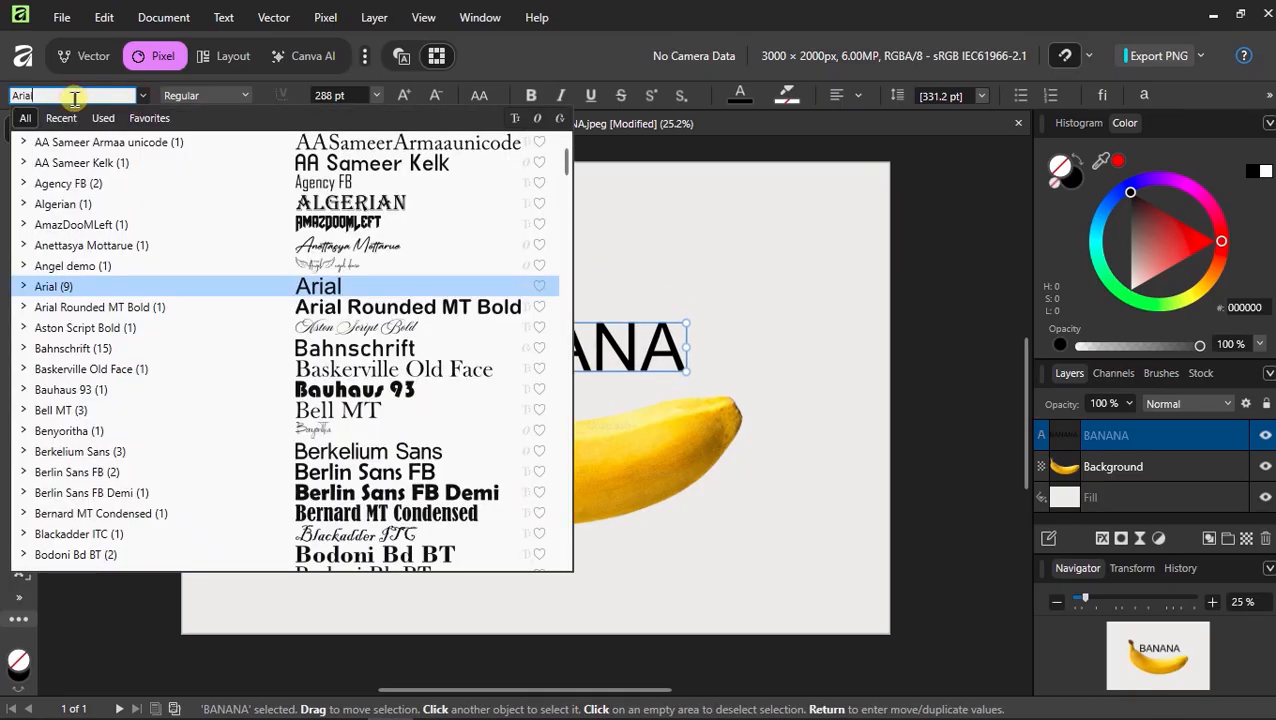
scroll(380, 300, down, 1)
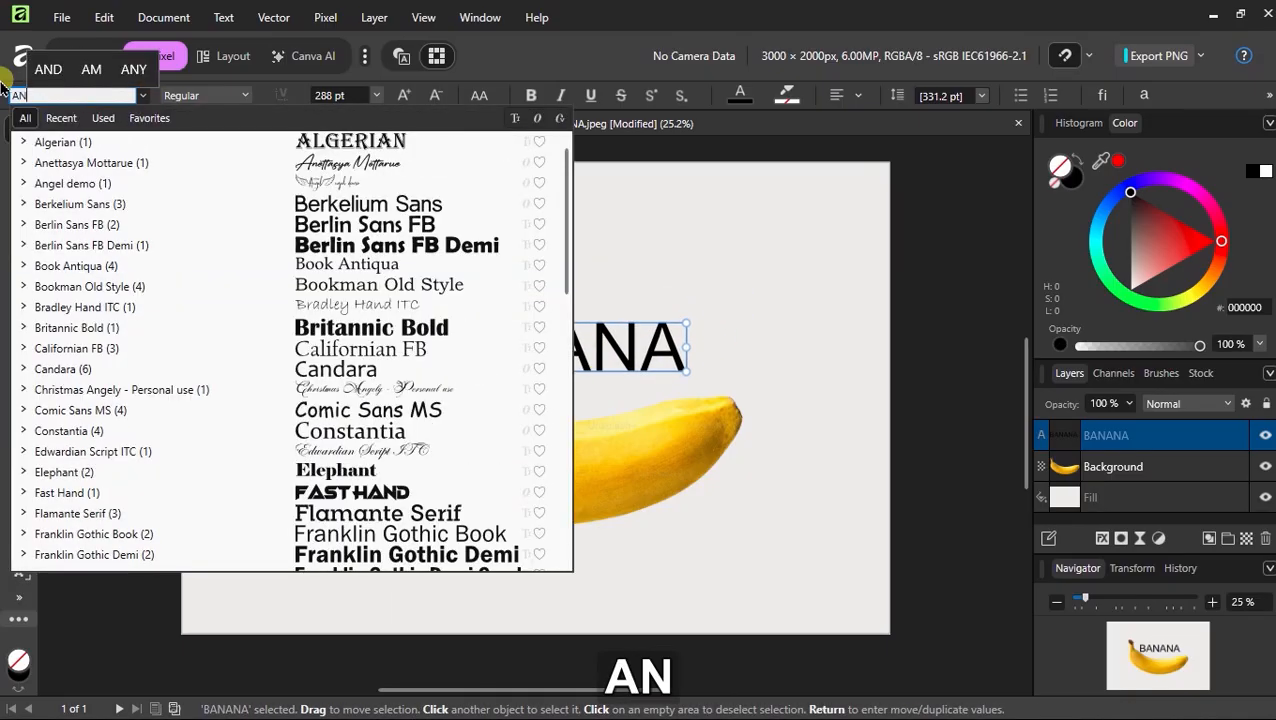
click(379, 256)
Move the text onto the banana's middle and scale it down slightly
drag(580, 345, 614, 470)
drag(683, 500, 665, 497)
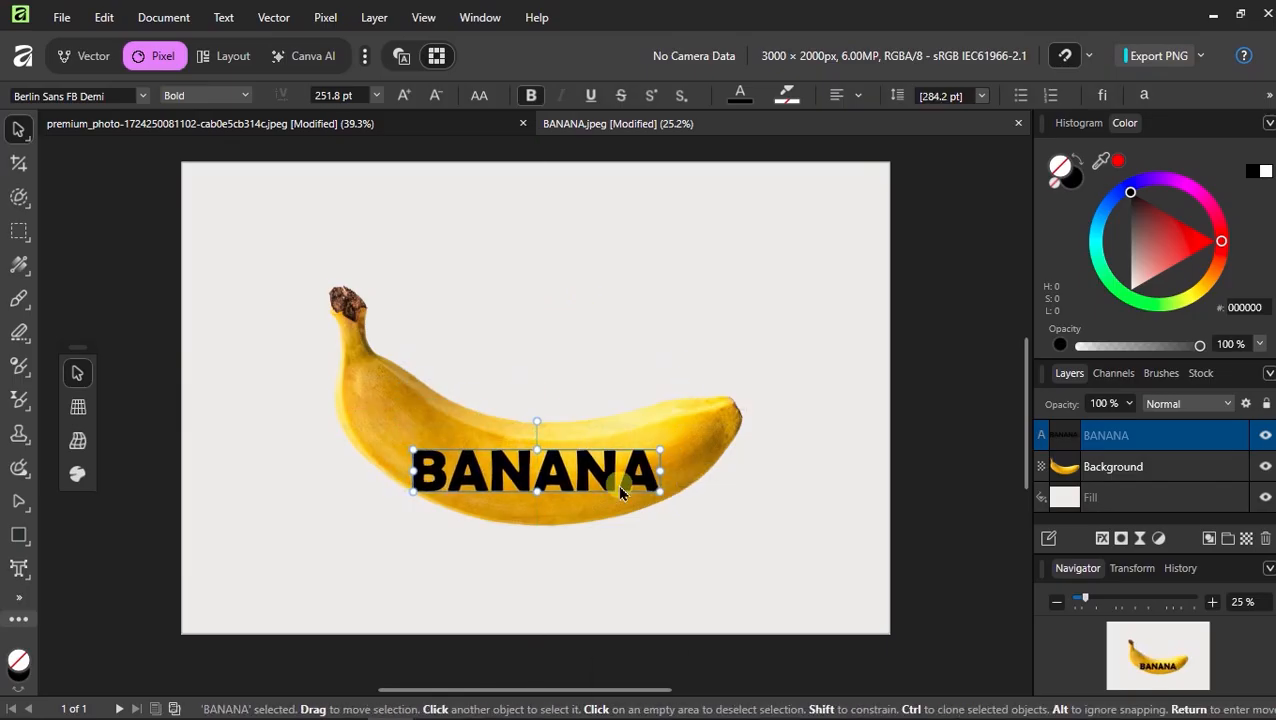
scroll(540, 470, up, 2)
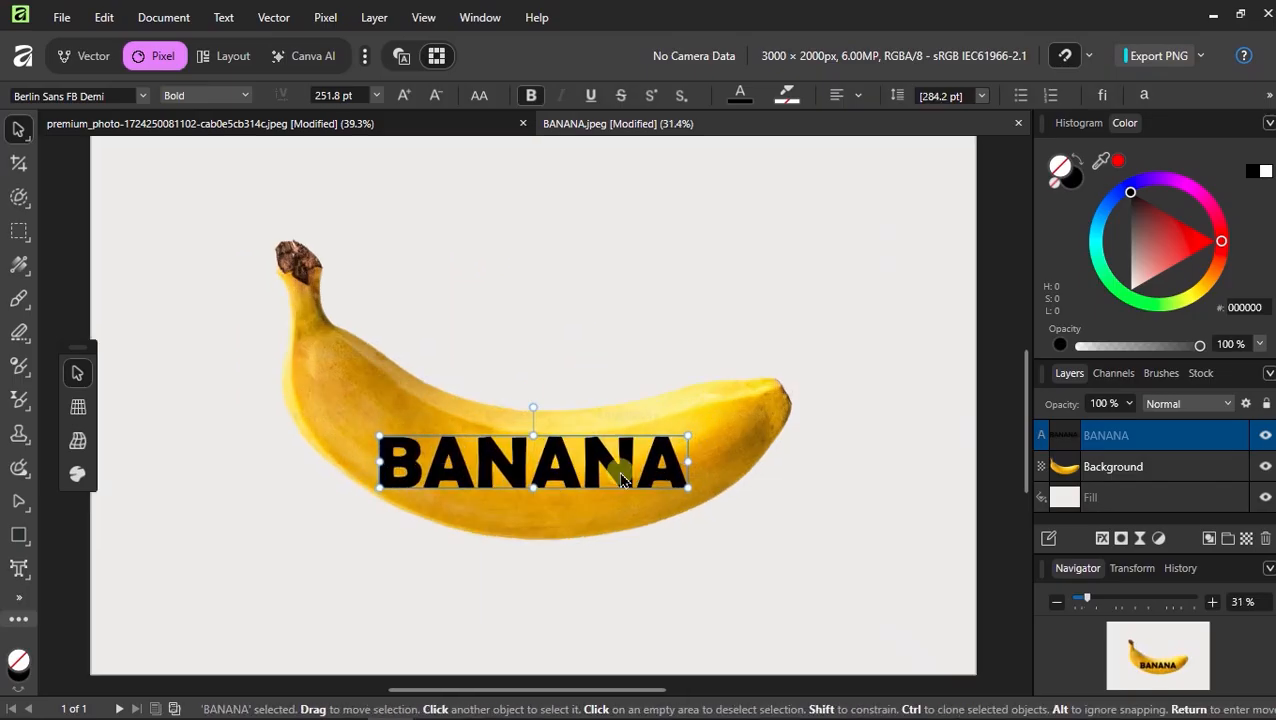
Wrap the text in a new Quad warp group
click(268, 18)
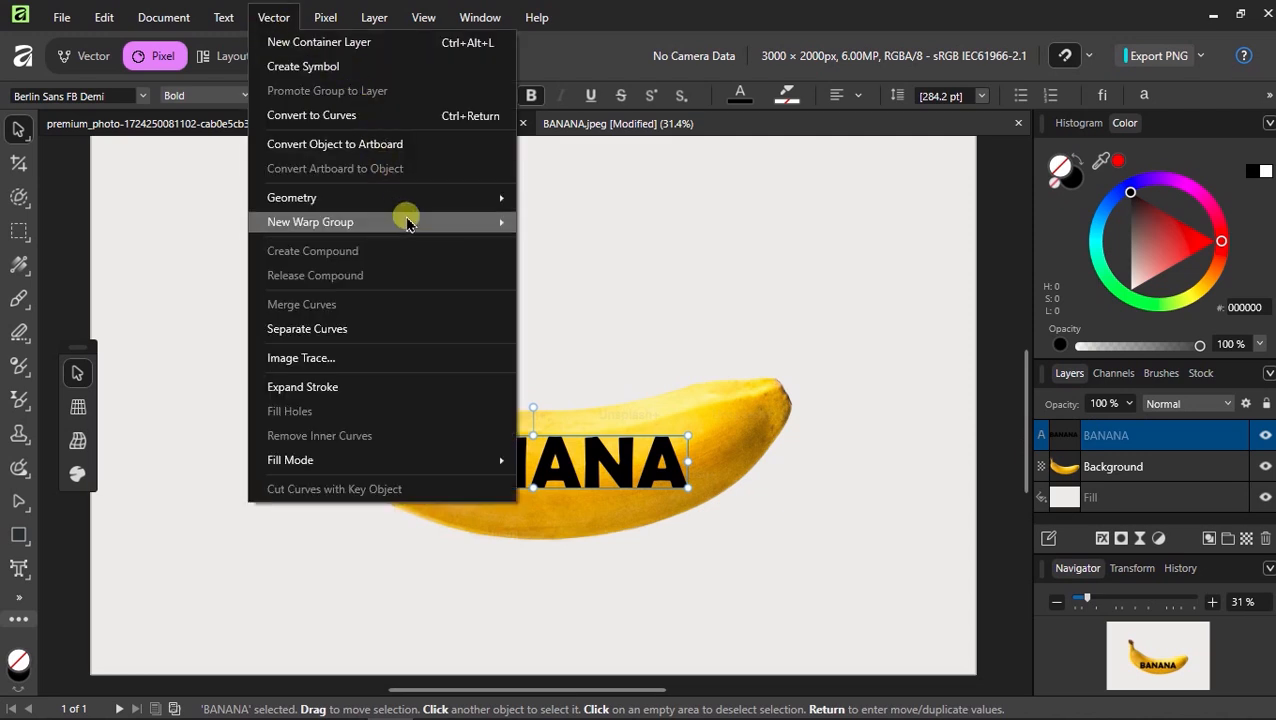
mouse_move(408, 222)
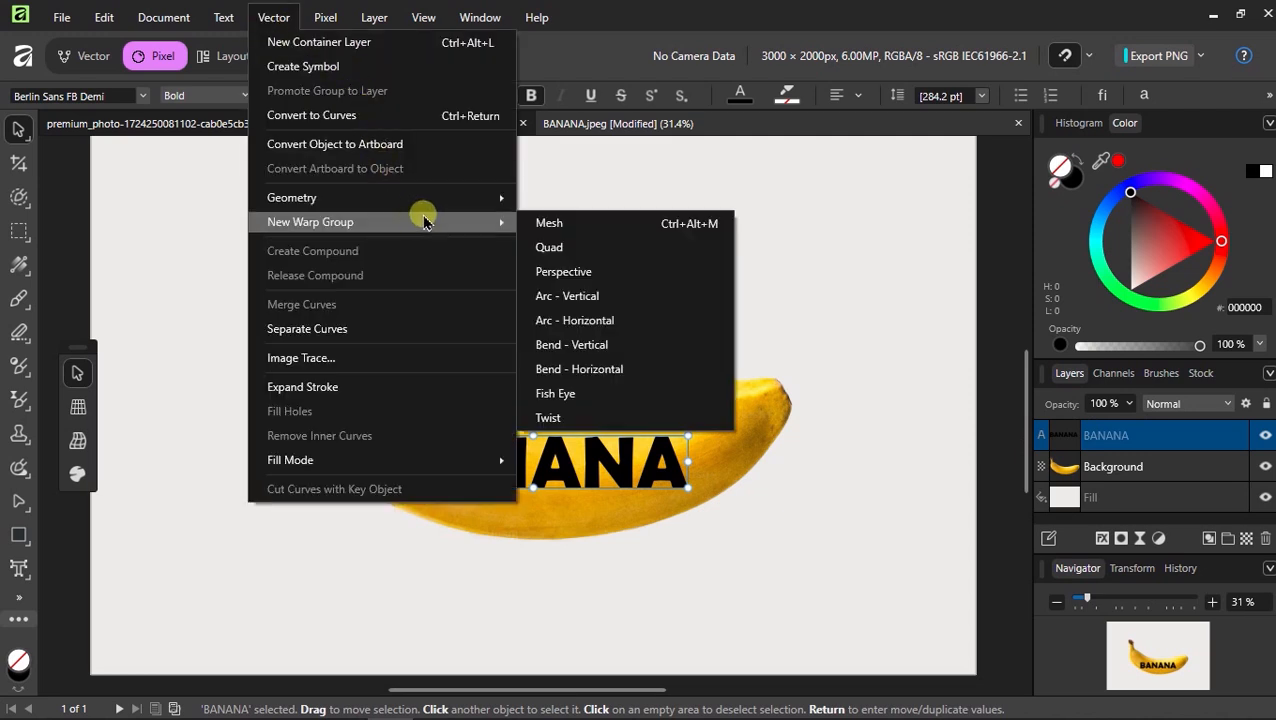
click(604, 246)
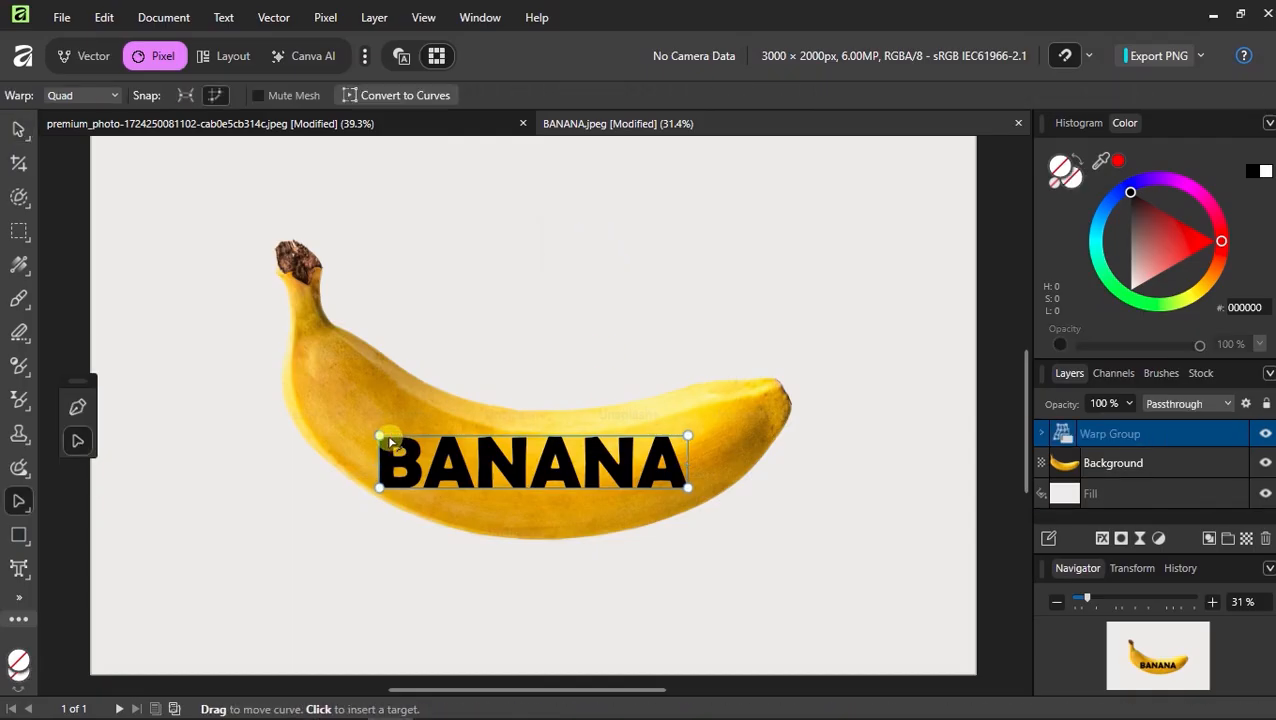
Drag the warp corners so the text's left side rises and its right top lowers, following the banana
drag(379, 437, 379, 353)
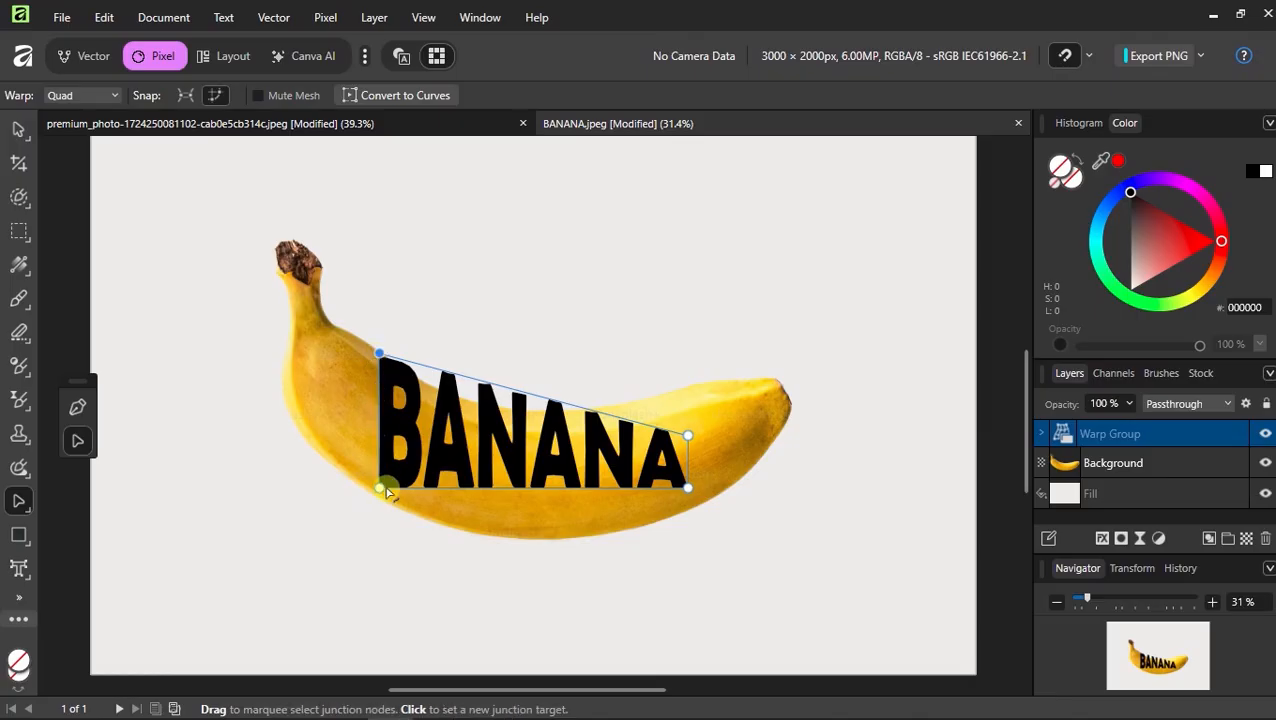
drag(383, 490, 379, 499)
drag(688, 436, 681, 366)
Lower the warp's bottom-right corner slightly while zoomed in
scroll(692, 396, up, 5)
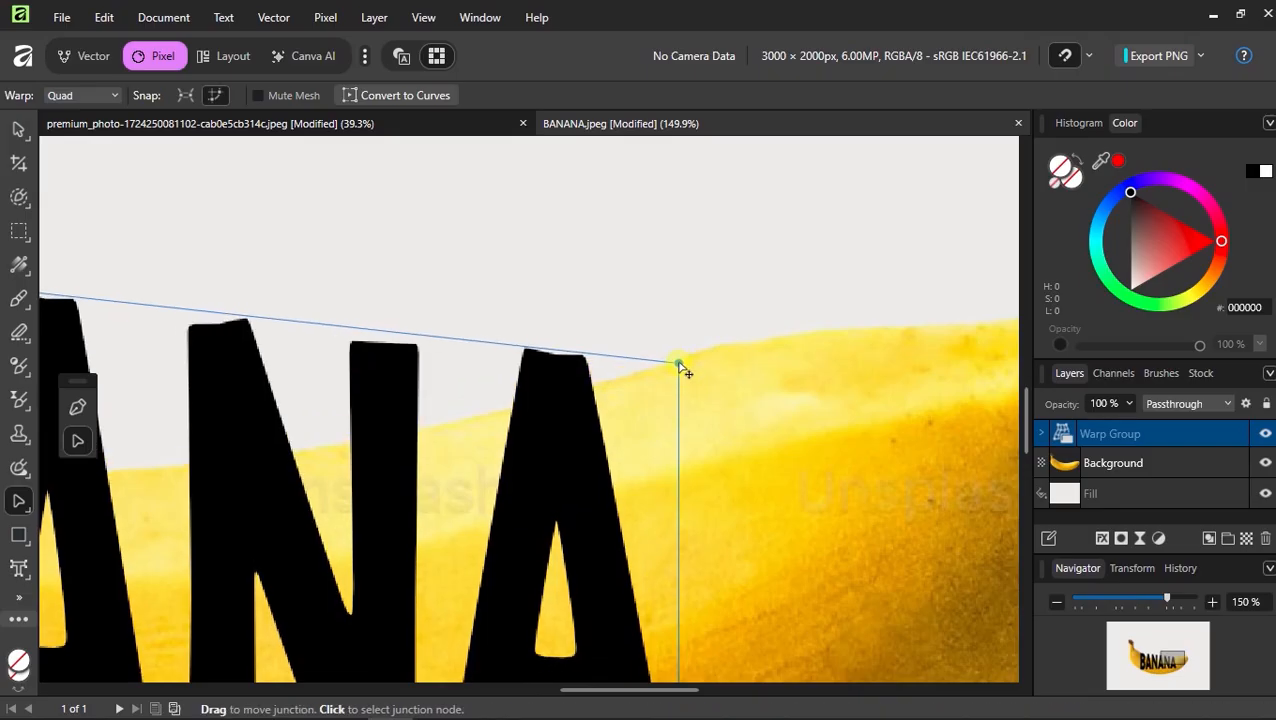
scroll(681, 366, down, 4)
drag(670, 505, 671, 538)
scroll(686, 549, down, 1)
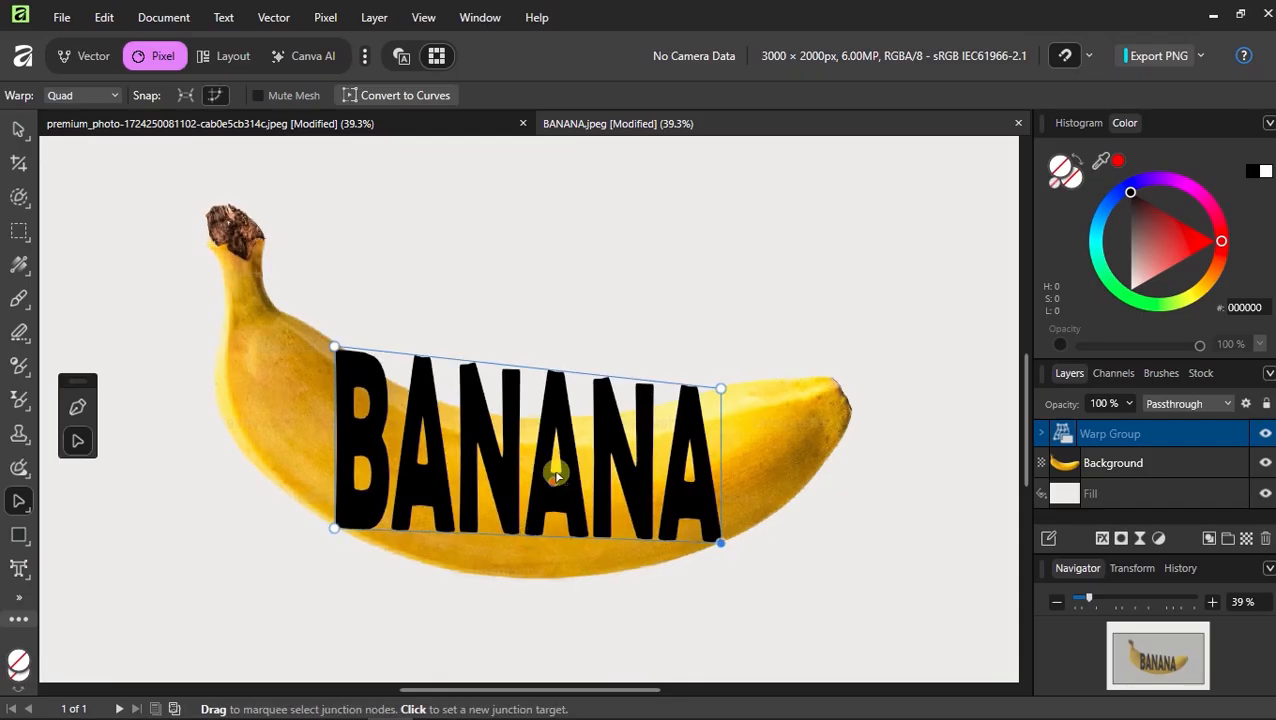
Bend the warp's bottom and top edges downward so the text curves with the banana
scroll(447, 504, up, 2)
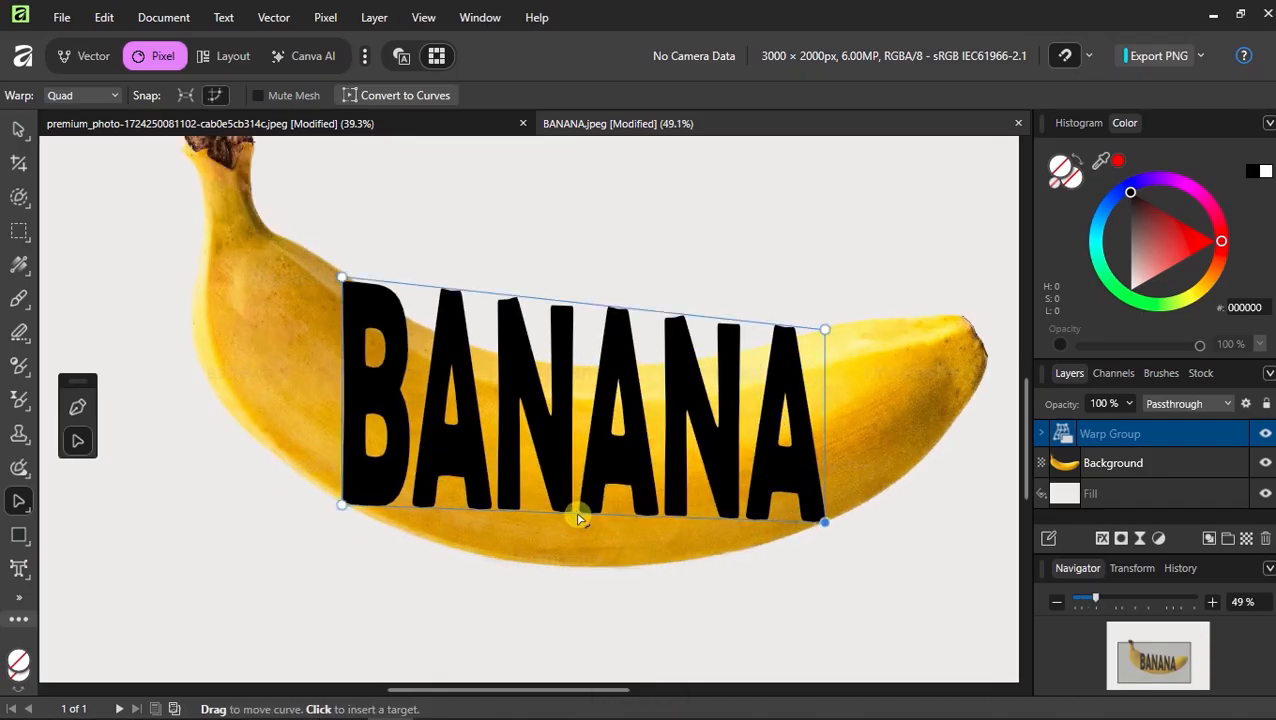
drag(580, 519, 578, 570)
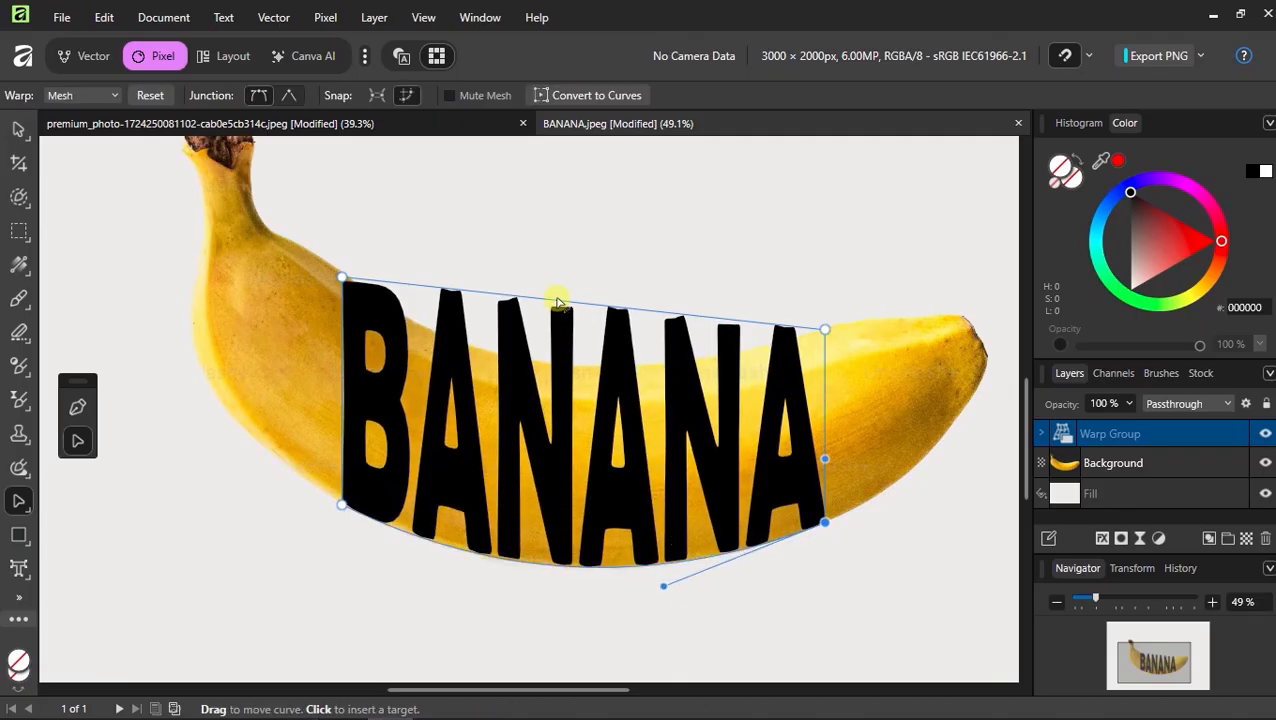
drag(553, 301, 543, 368)
Fine-tune the top-left warp junction and the upper curve to fit the banana
scroll(543, 368, up, 3)
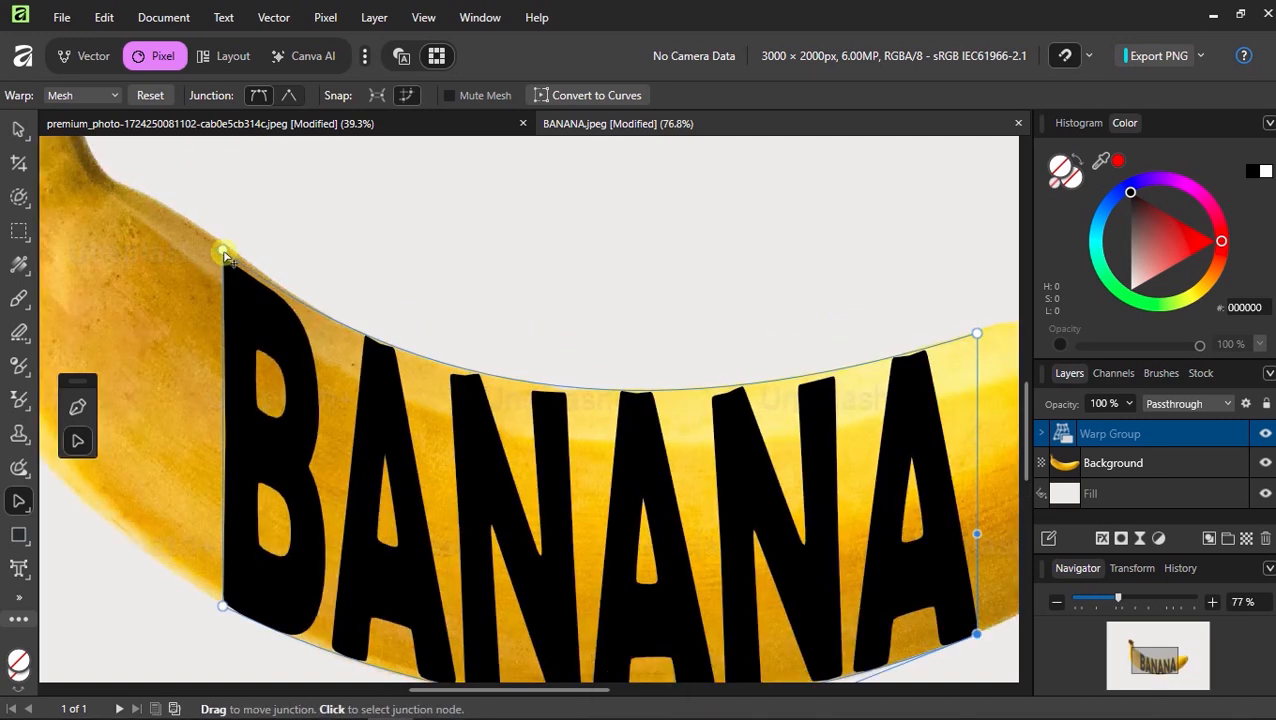
drag(222, 243, 236, 248)
drag(461, 418, 455, 440)
scroll(509, 405, down, 4)
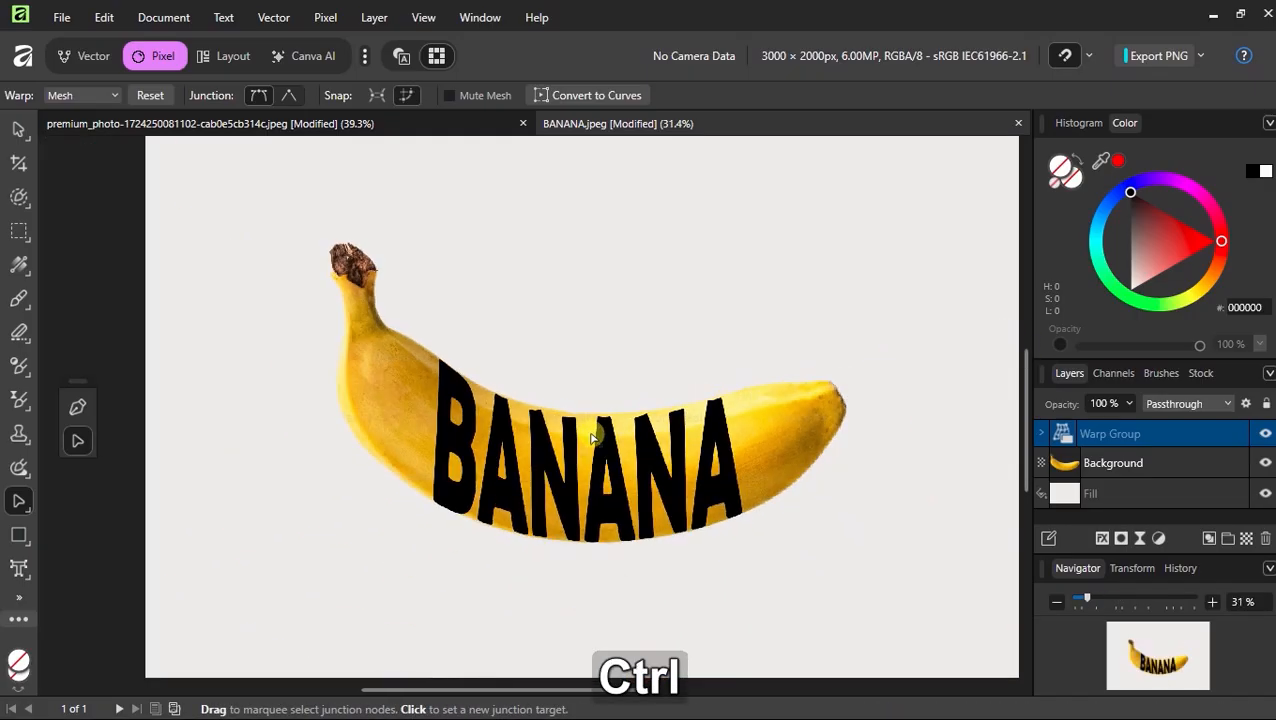
Load the warped BANANA text as a selection and delete the Warp Group layer
key(v)
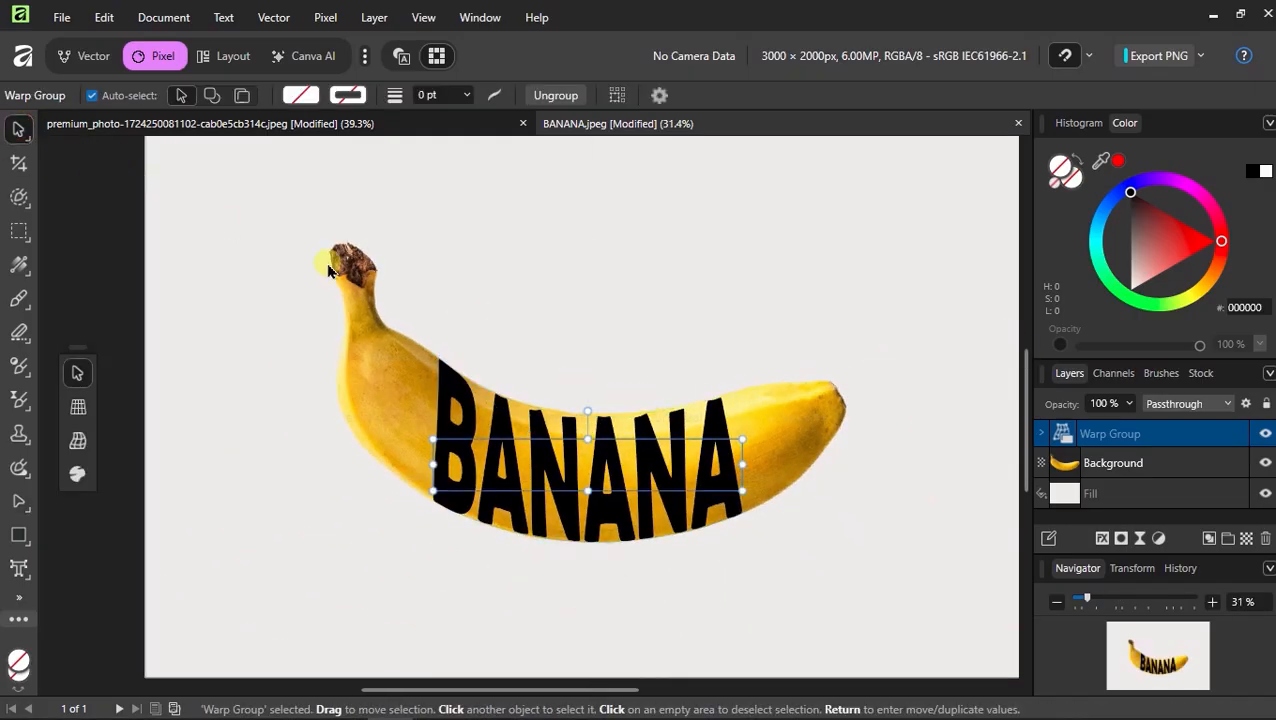
key(ctrl+z)
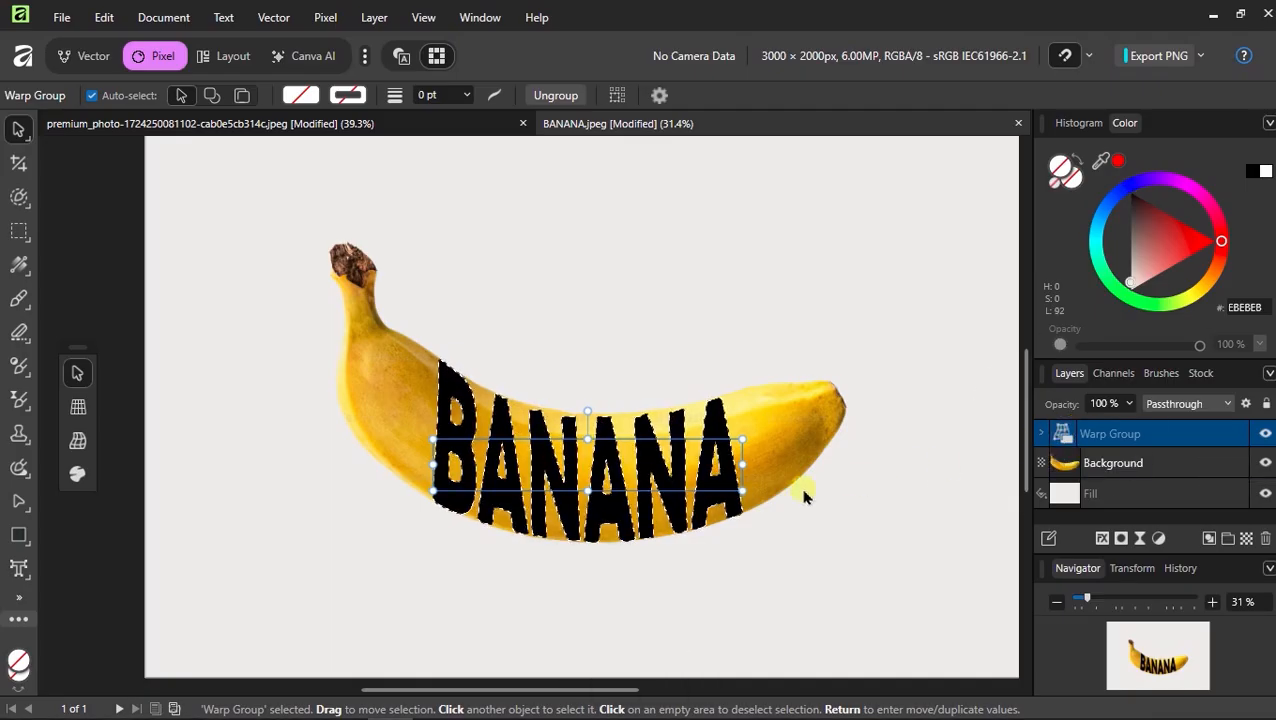
click(1266, 435)
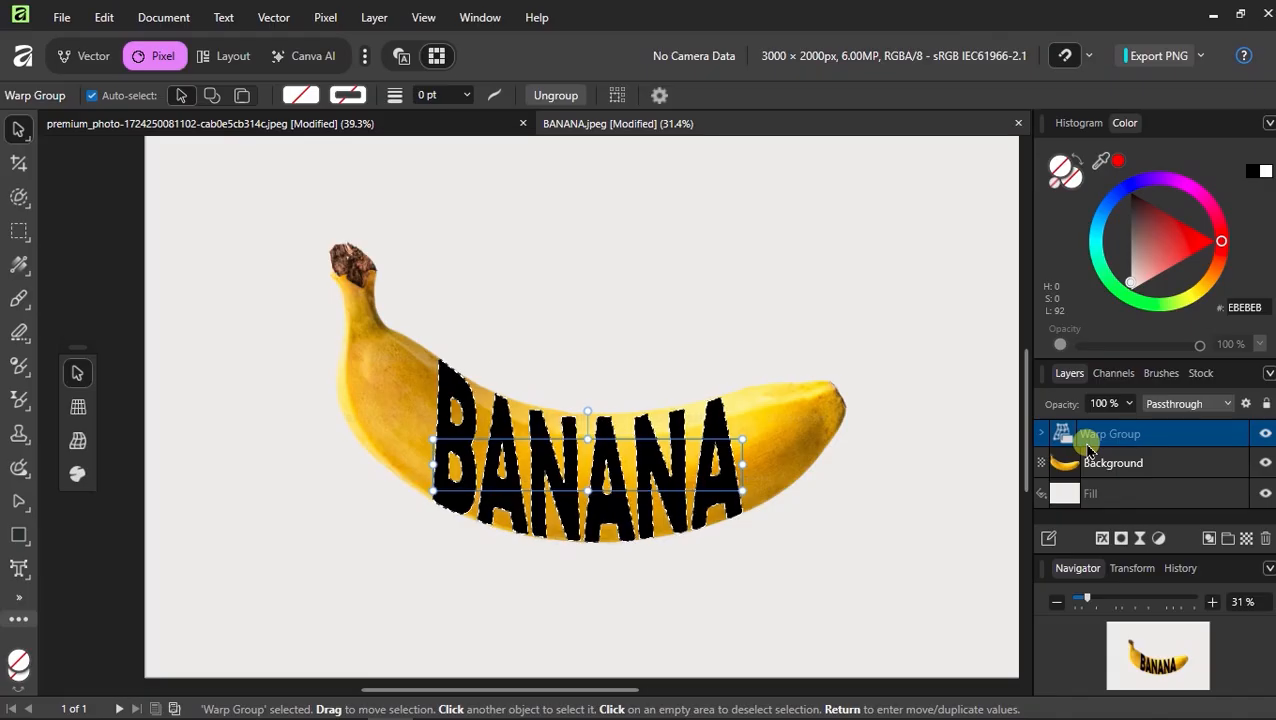
key(BackSpace)
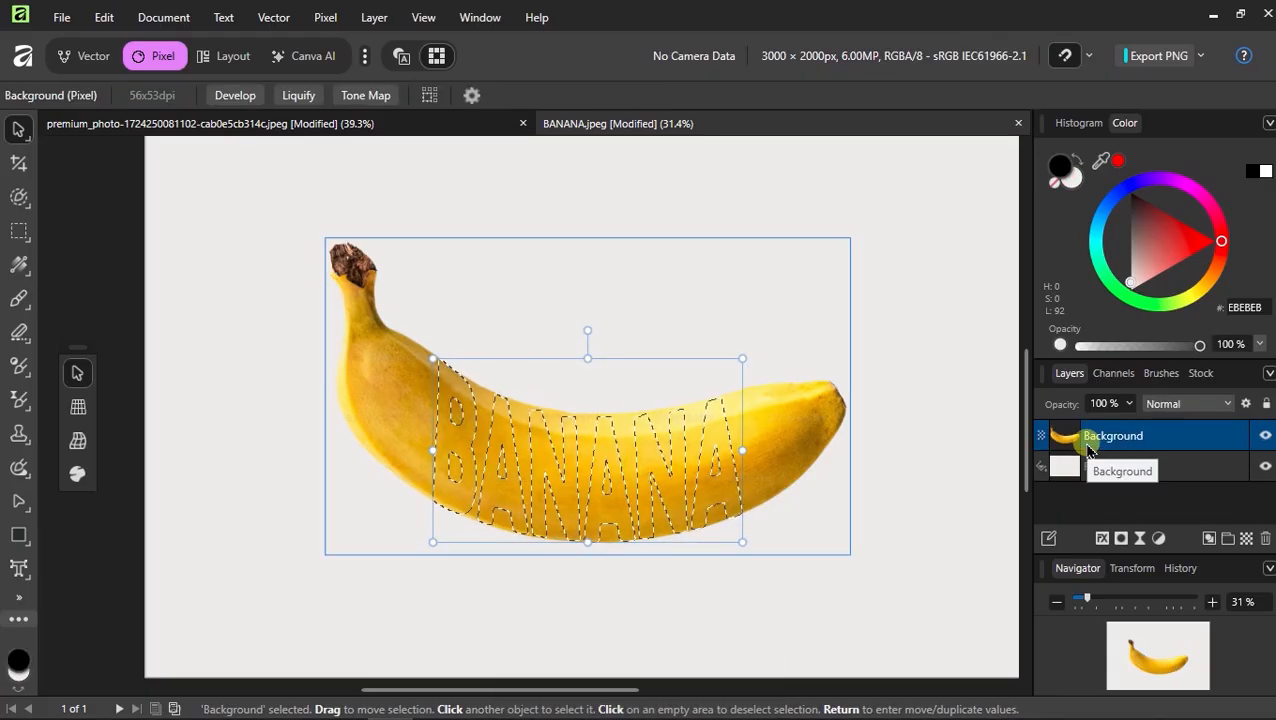
Duplicate the Background layer
double_click(1113, 437)
click(1060, 433)
right_click(1070, 443)
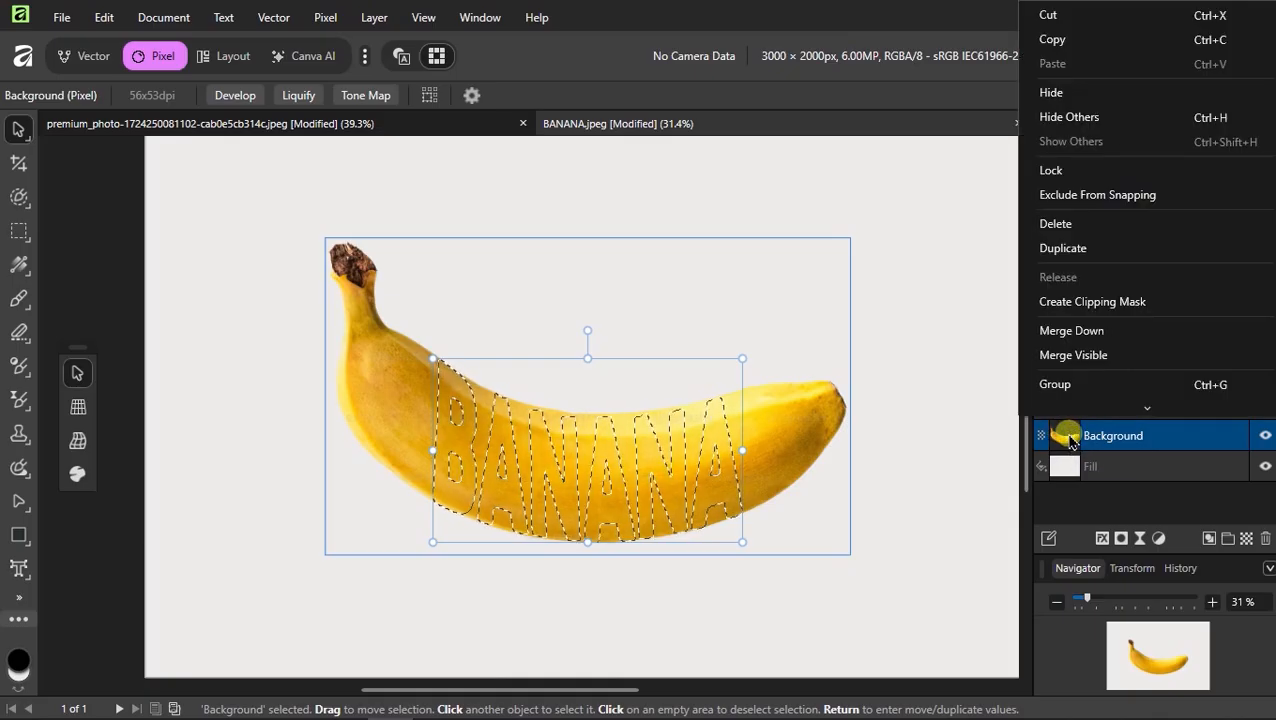
click(1086, 252)
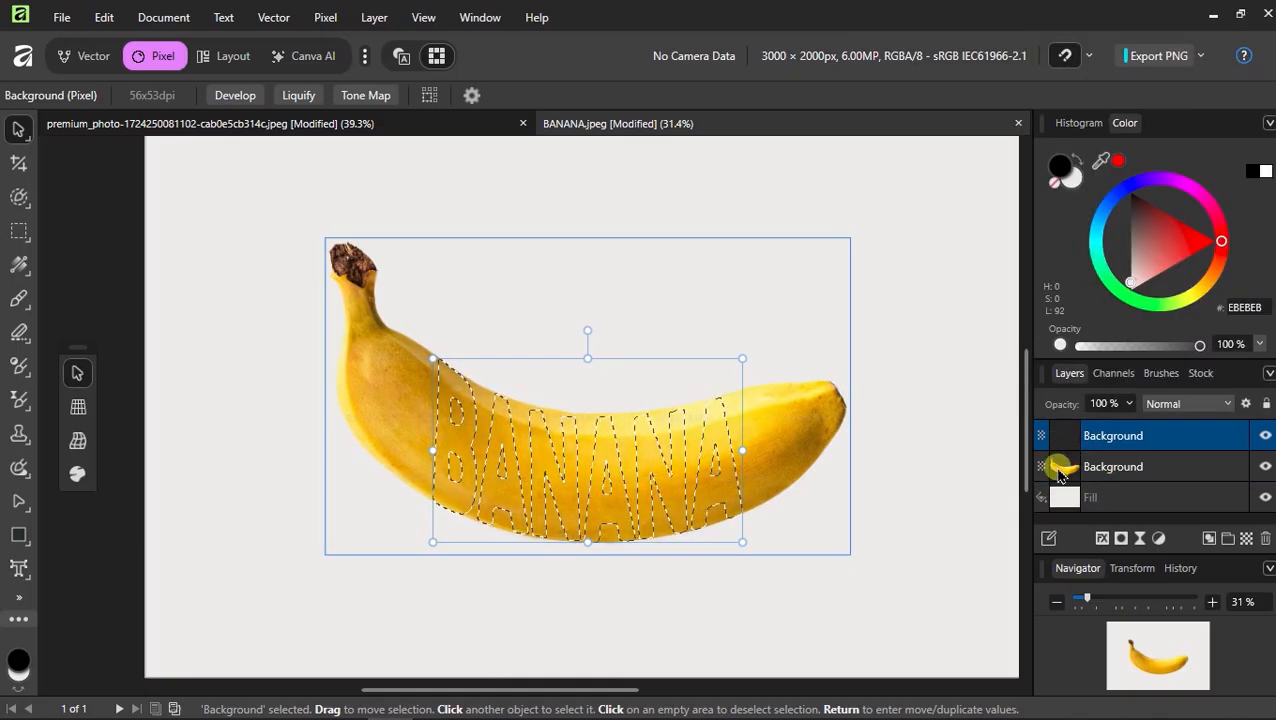
Add a mask from the text selection to the top Background layer, checking it with the lower layer hidden
click(1124, 540)
click(1265, 466)
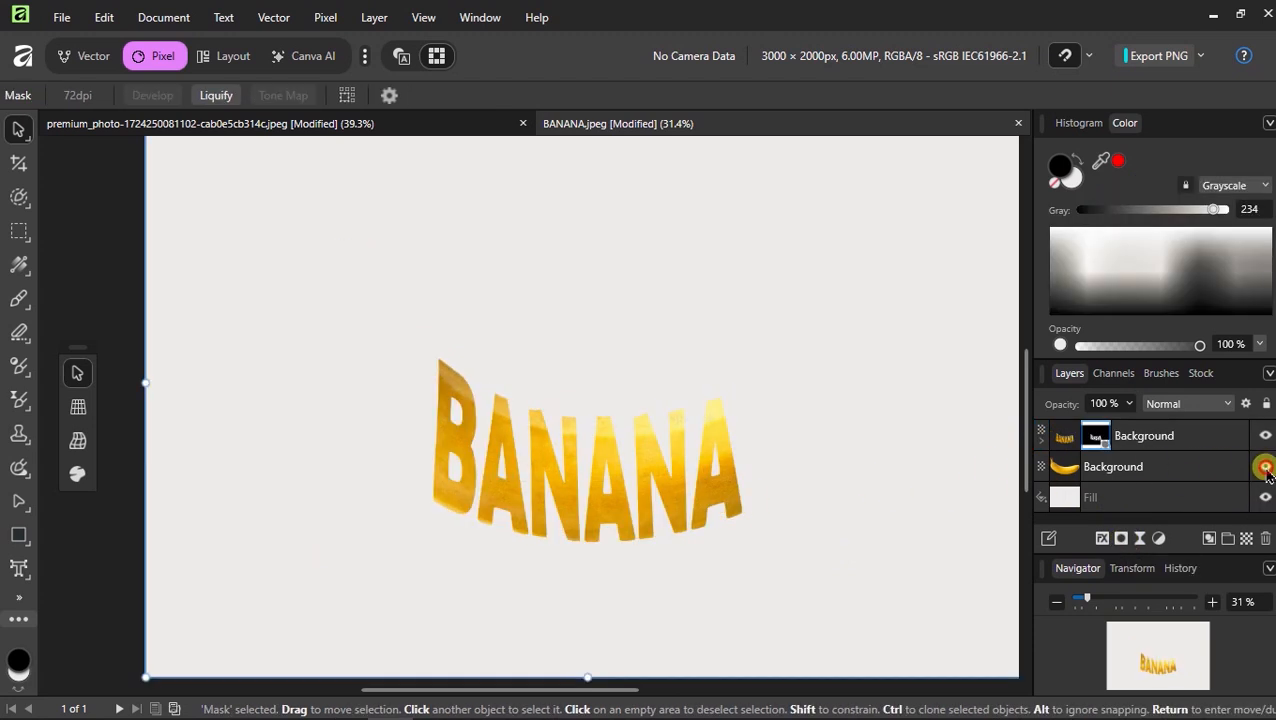
click(1265, 466)
Add a layer mask to the lower Background layer
click(1118, 466)
click(1121, 543)
click(1097, 475)
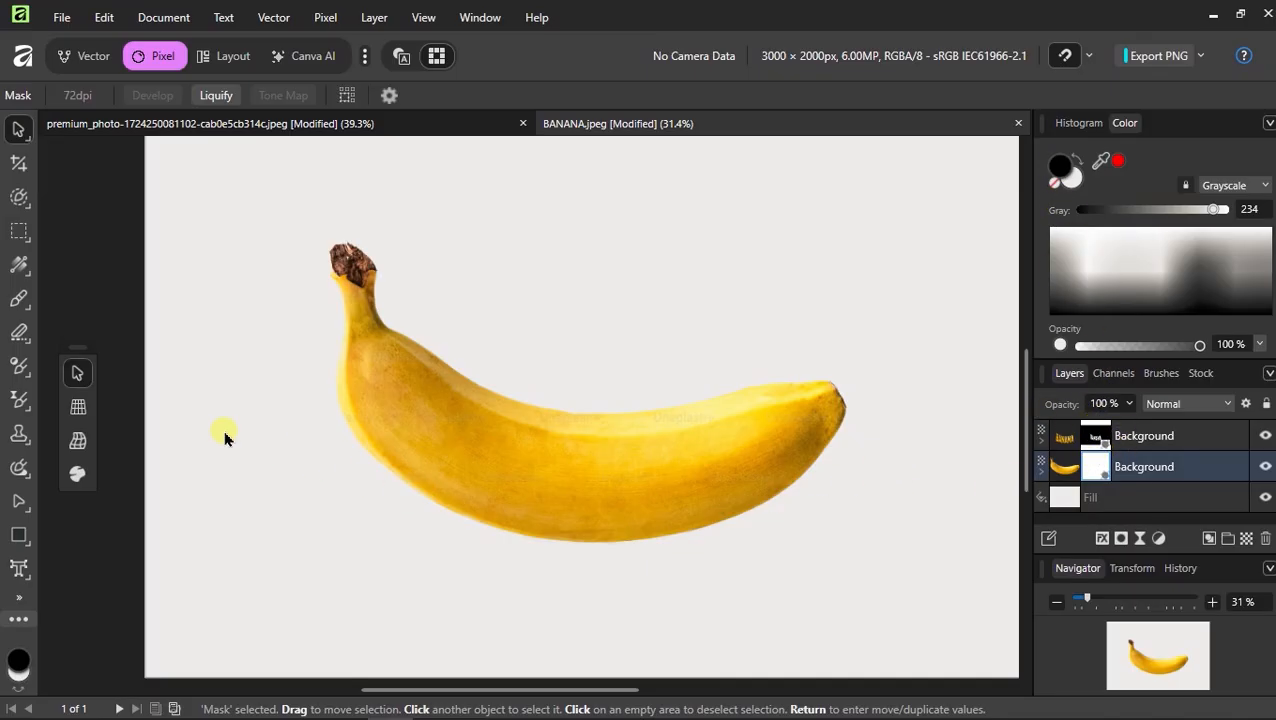
Choose the Paint Brush with the 4 Round Brush from the Basic brush category, in black
click(20, 297)
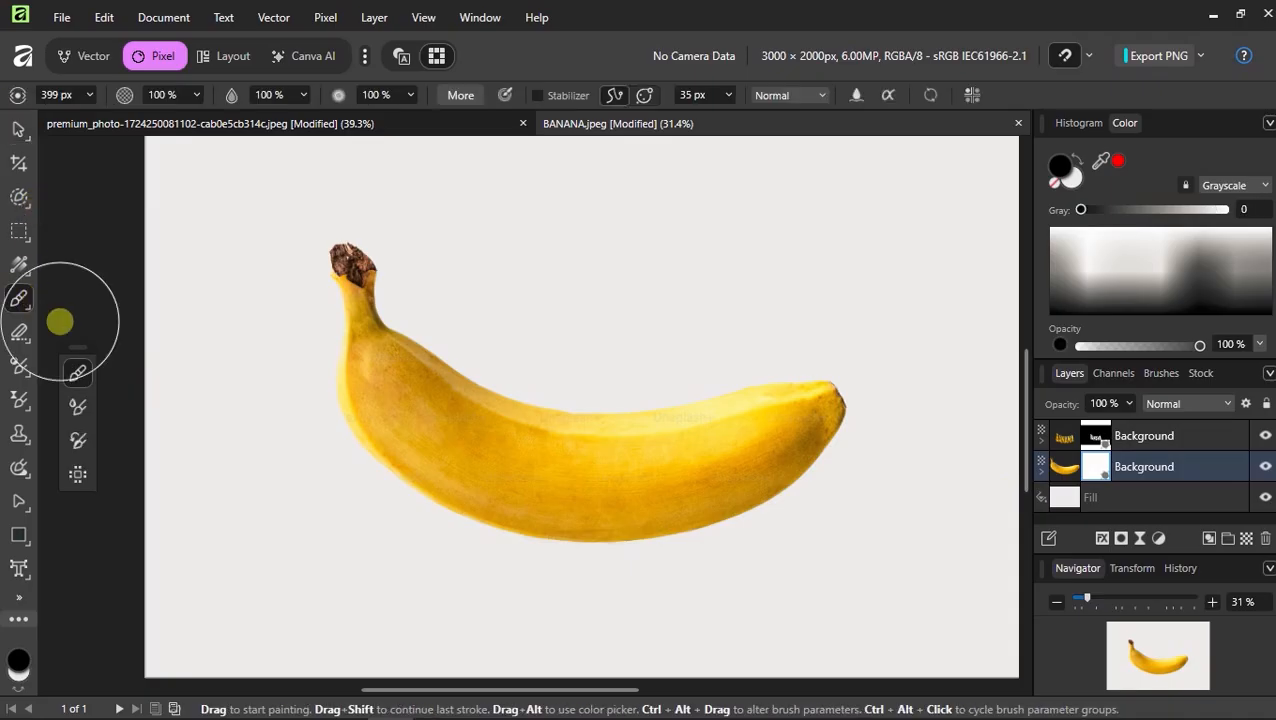
click(1150, 374)
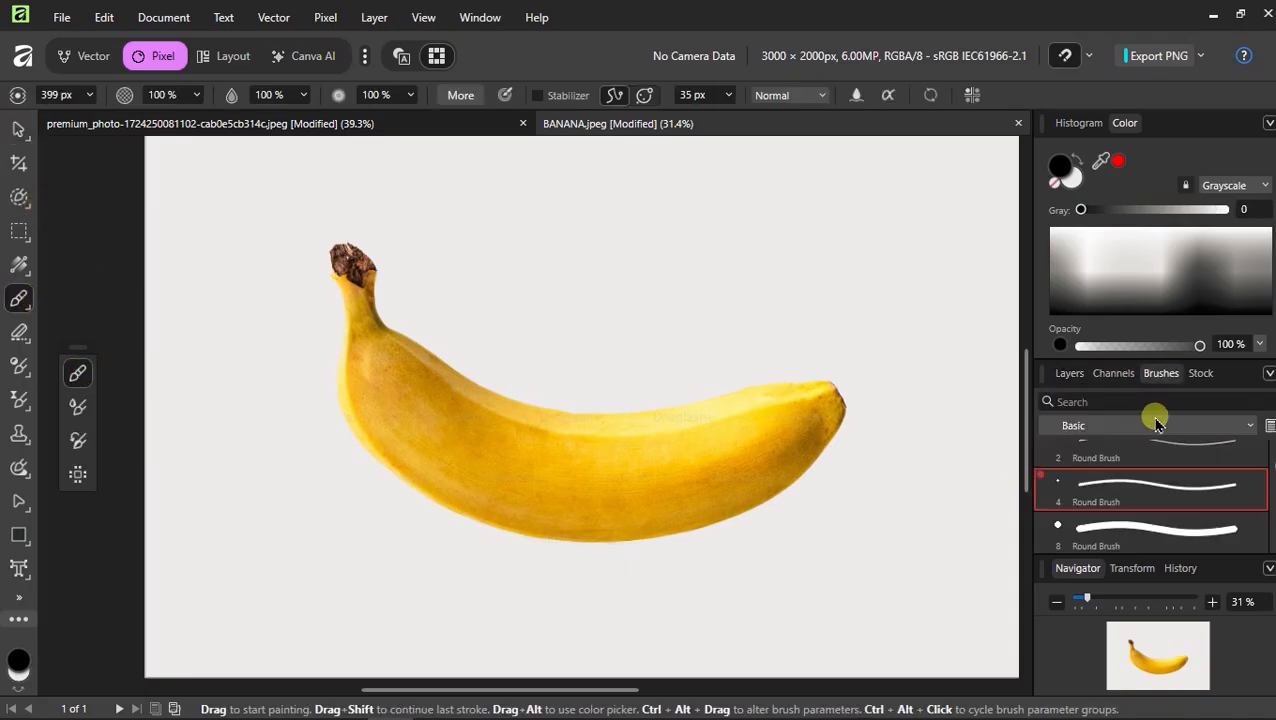
click(1145, 423)
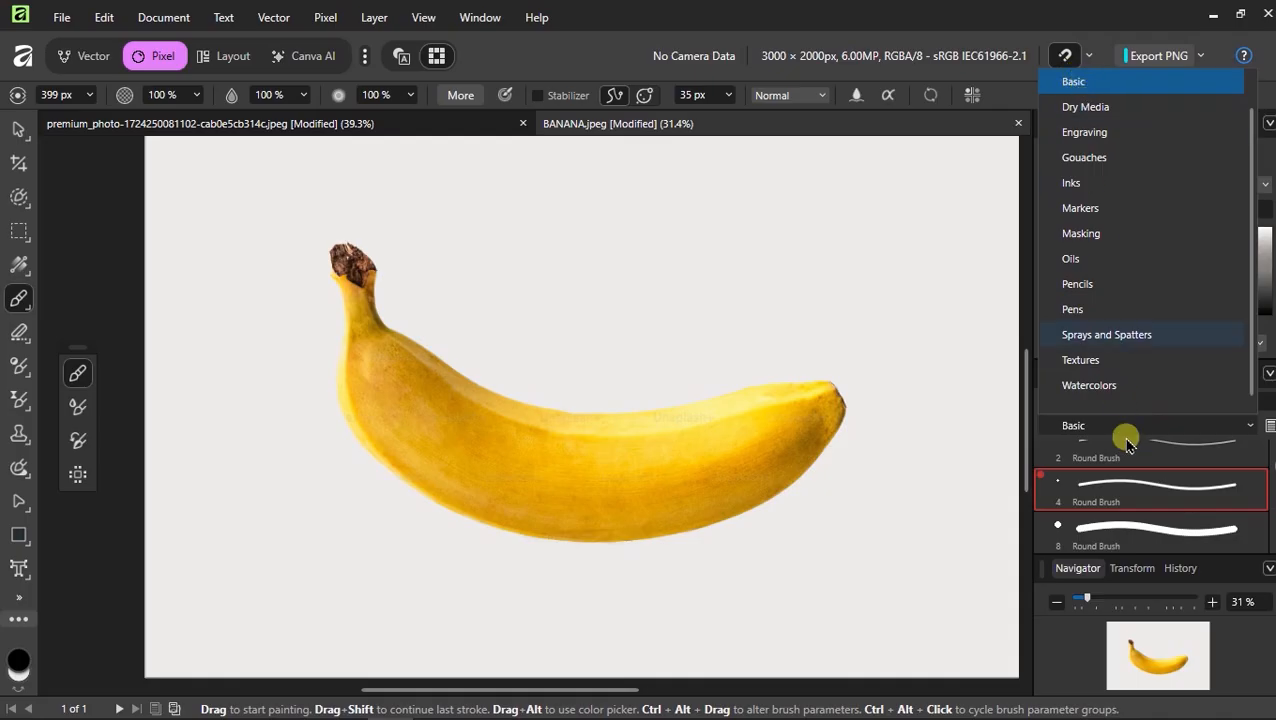
click(1122, 492)
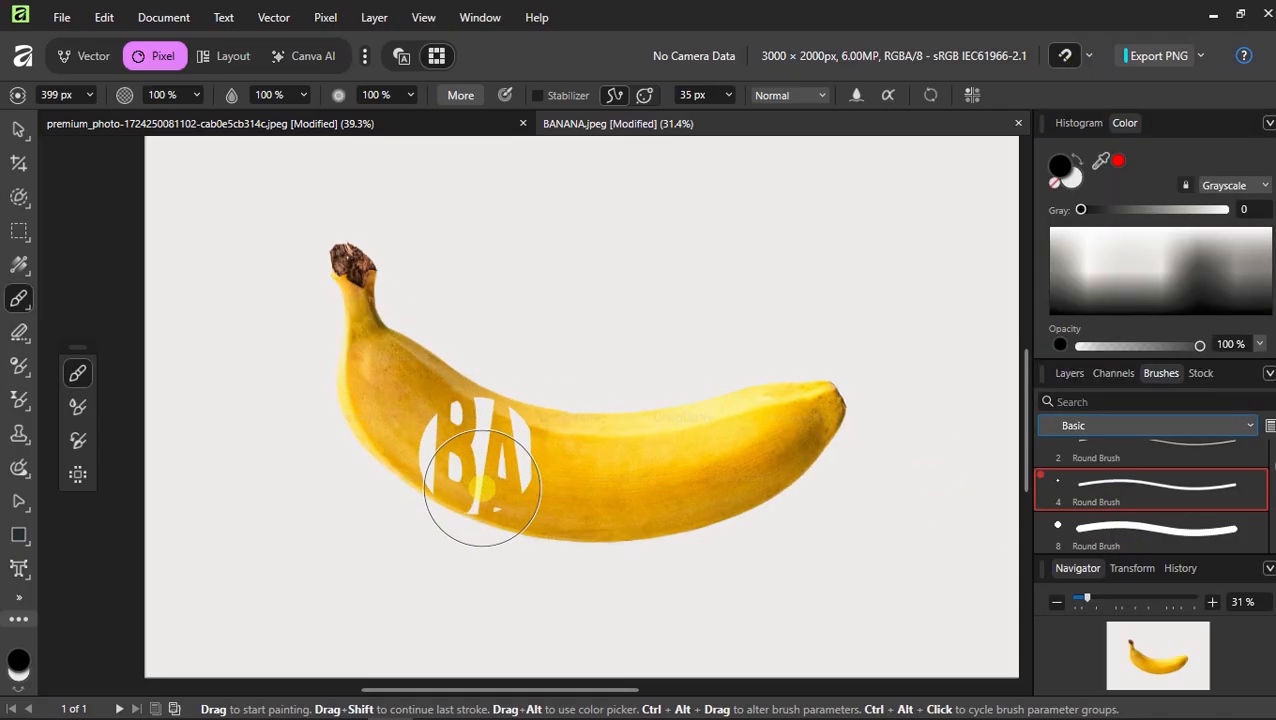
Paint on the lower layer's mask to hide the banana behind the BANANA letters
scroll(488, 398, up, 3)
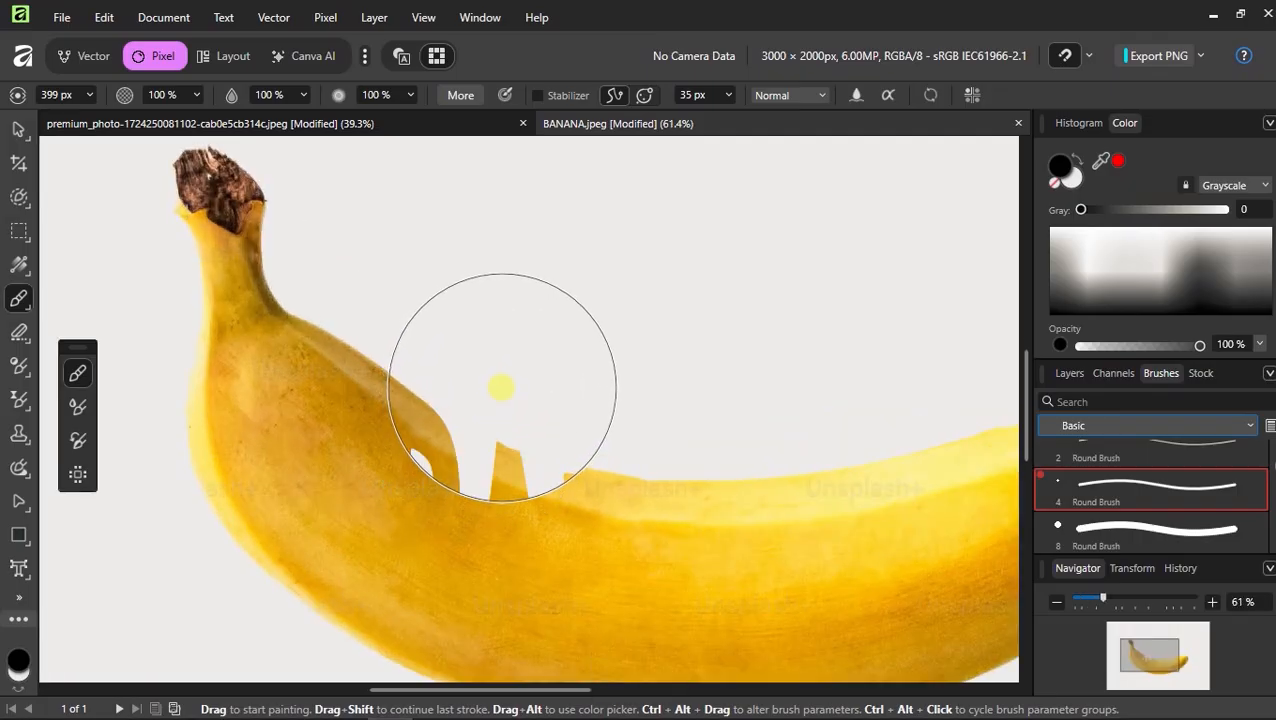
mouse_move(502, 387)
mouse_down()
mouse_move(475, 530)
mouse_move(513, 505)
mouse_up()
scroll(510, 520, down, 3)
mouse_move(484, 598)
mouse_down()
mouse_move(533, 489)
mouse_move(580, 512)
mouse_move(583, 479)
mouse_move(597, 544)
mouse_move(620, 465)
mouse_move(643, 571)
mouse_move(668, 520)
mouse_up()
scroll(668, 520, up, 3)
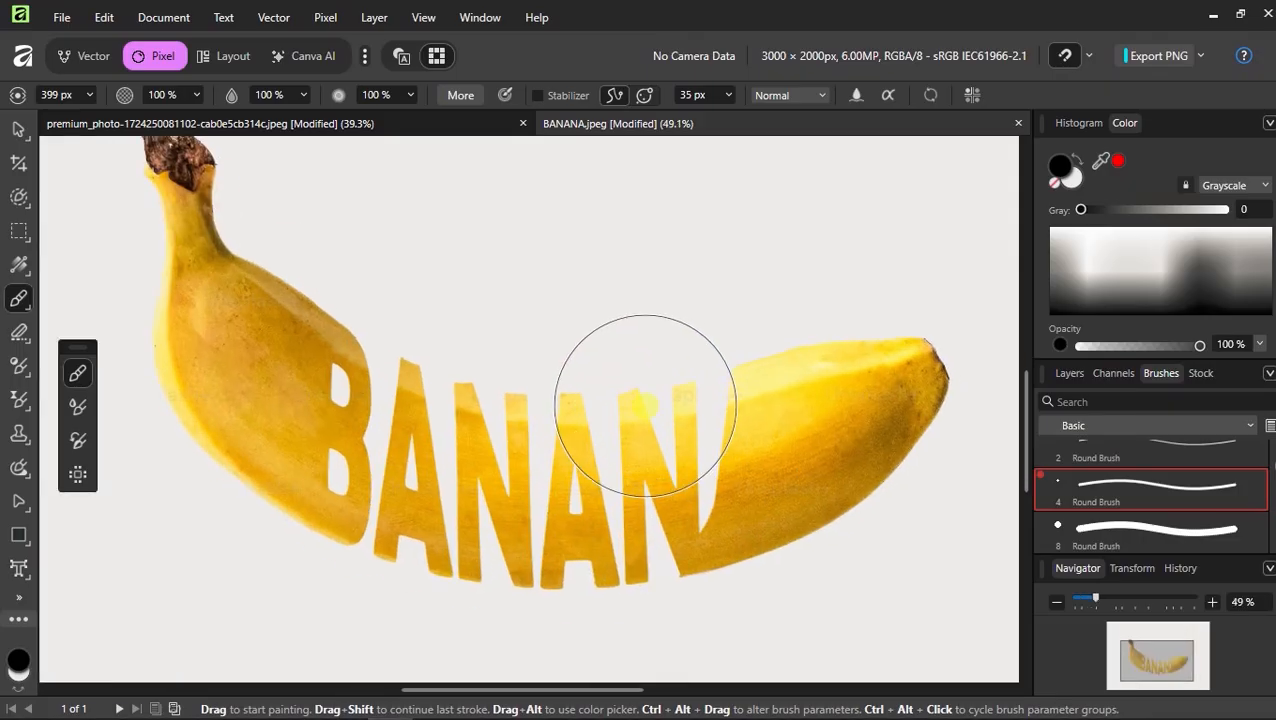
mouse_move(653, 468)
mouse_down()
mouse_move(698, 532)
mouse_move(661, 506)
mouse_move(635, 533)
mouse_up()
scroll(635, 533, down, 3)
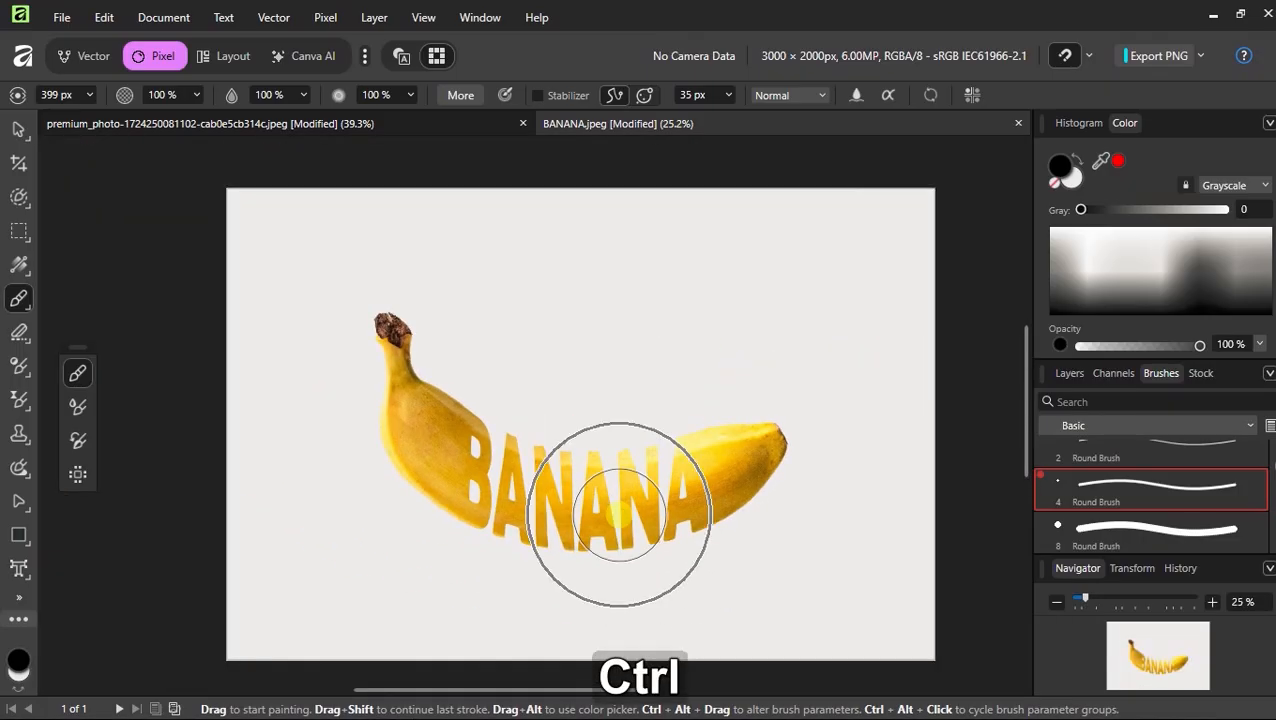
Undo the last brush stroke, then select both Background layers and merge them into one
click(20, 127)
key(ctrl+z)
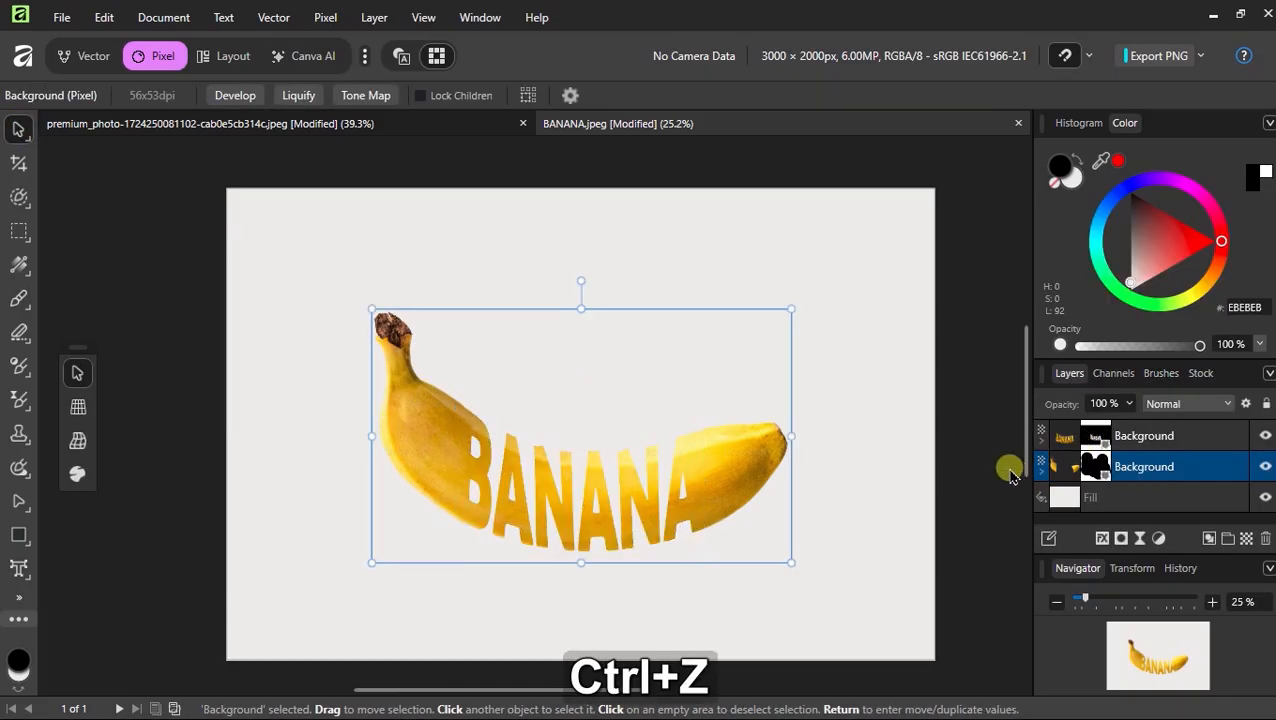
ctrl+click(1146, 440)
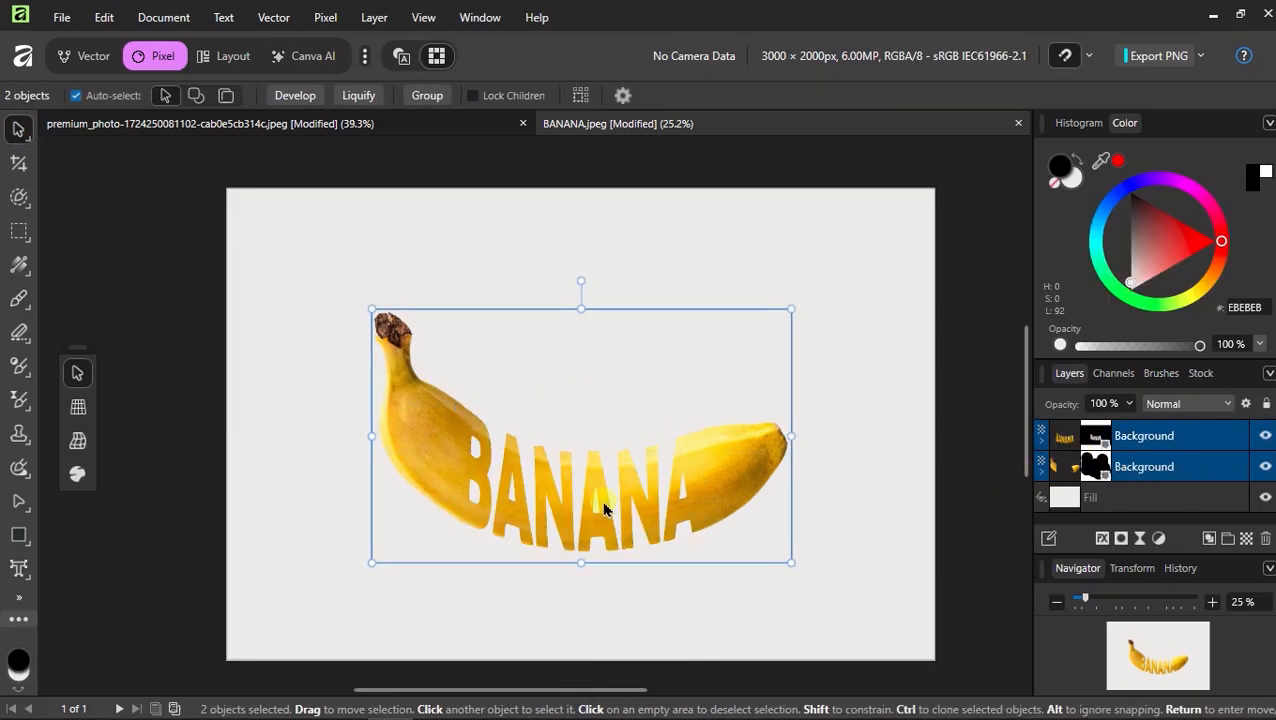
right_click(1133, 477)
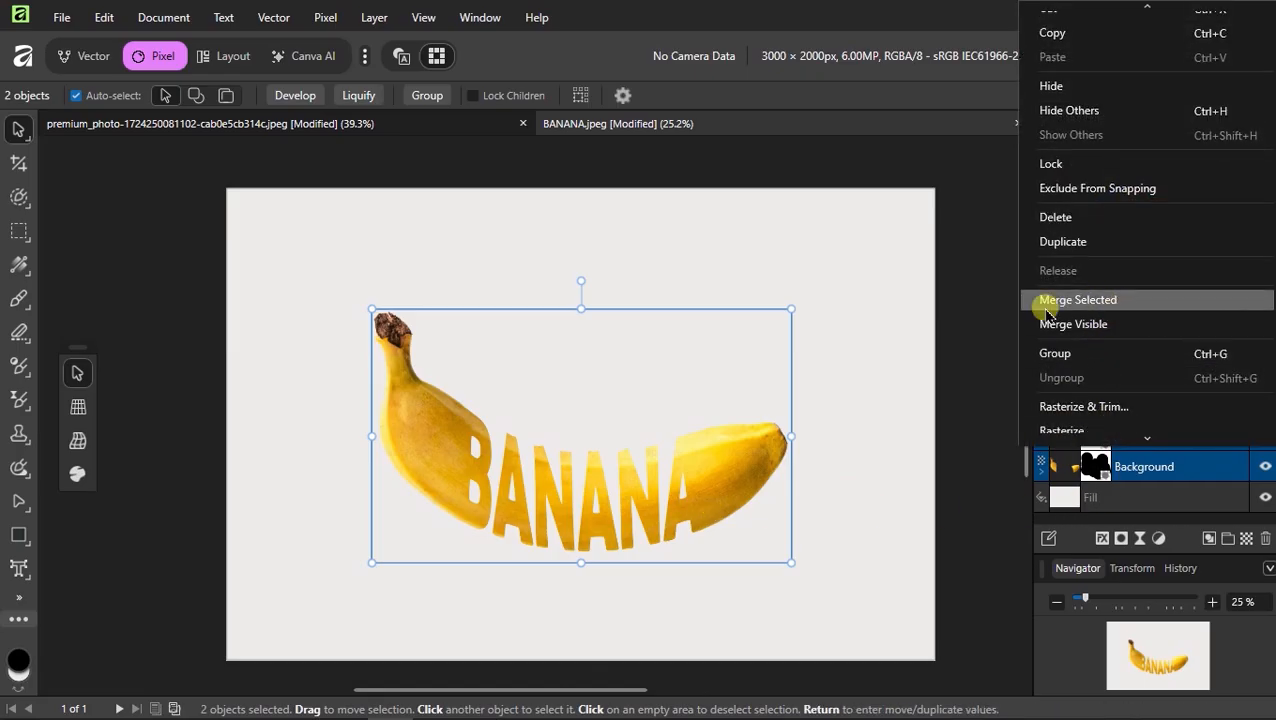
click(1095, 302)
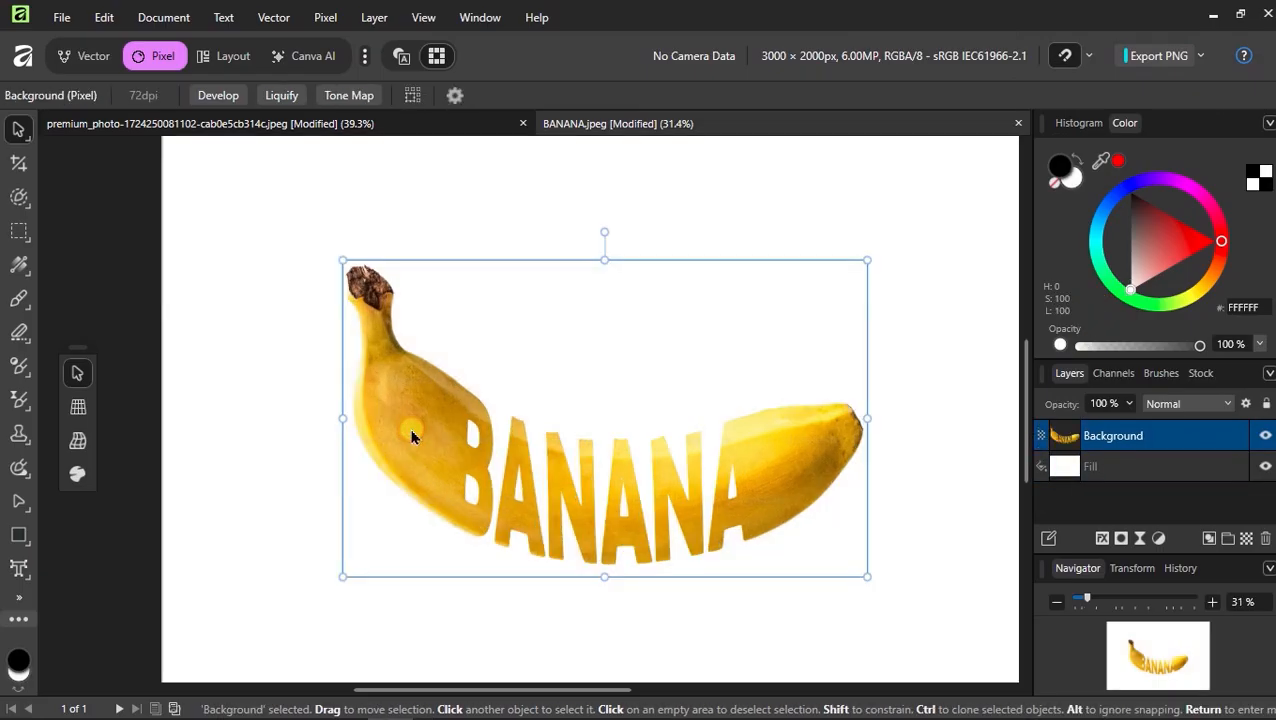
mouse_move(411, 429)
mouse_down()
mouse_move(412, 447)
mouse_move(388, 453)
mouse_move(350, 400)
mouse_move(407, 413)
mouse_move(410, 427)
mouse_move(396, 428)
mouse_up()
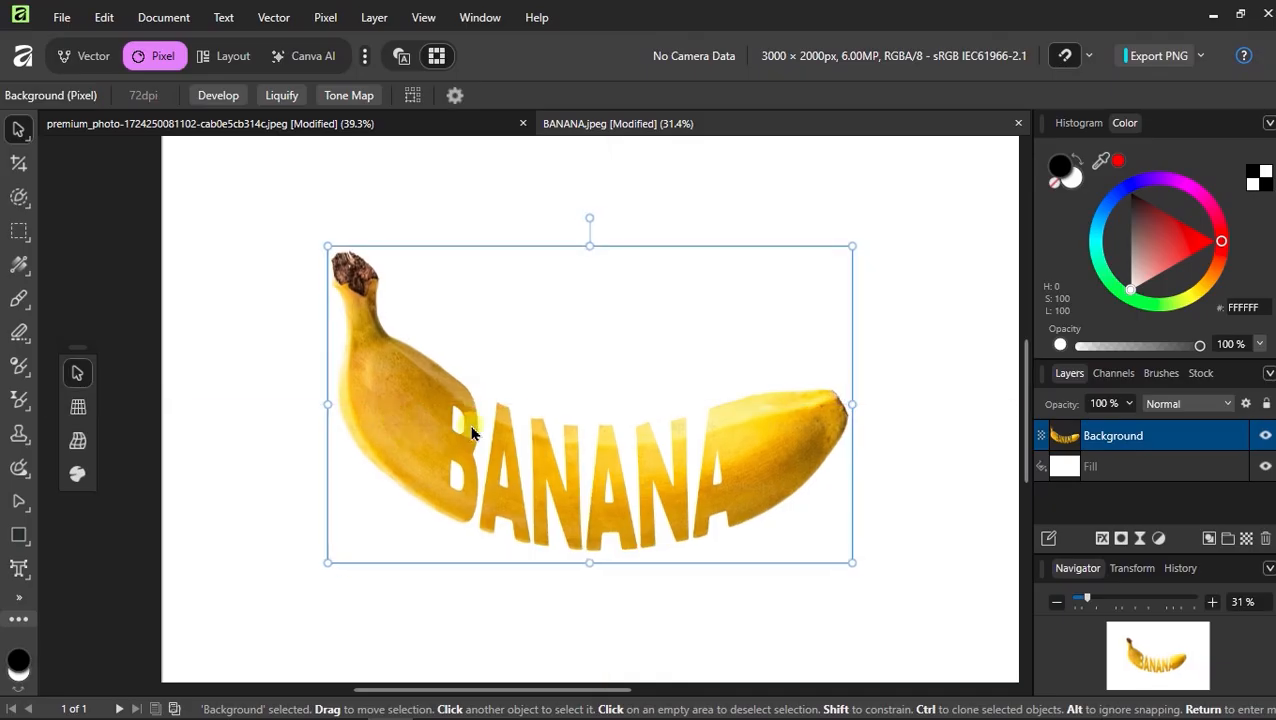